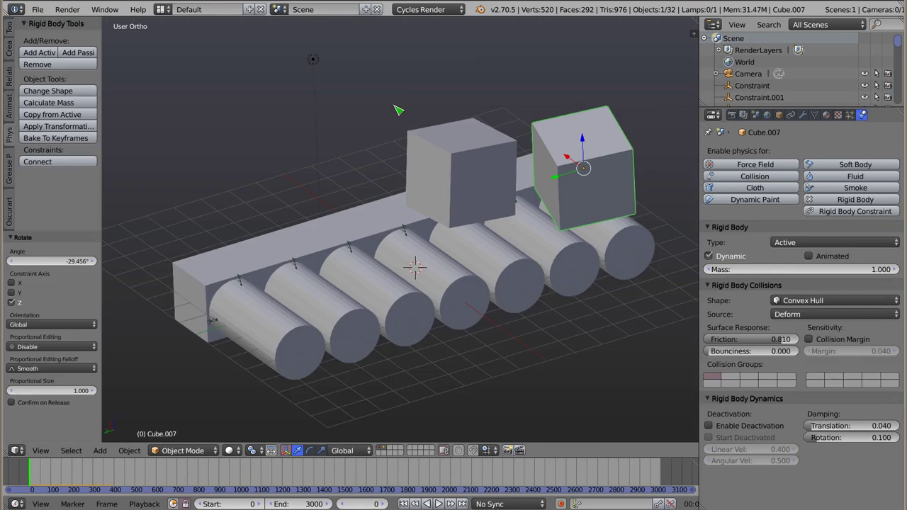
Preview the previous simulation, then reload the startup scene and delete the default Text object.
{"action": "key", "text": "alt+a"}
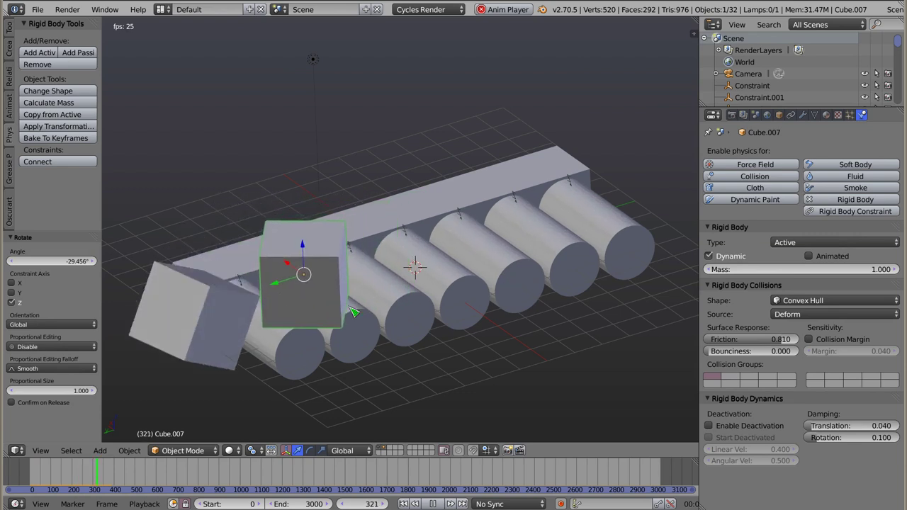
{"action": "key", "text": "Escape"}
{"action": "key", "text": "ctrl+n"}
{"action": "left_click", "coordinate": [420, 216]}
{"action": "key", "text": "x"}
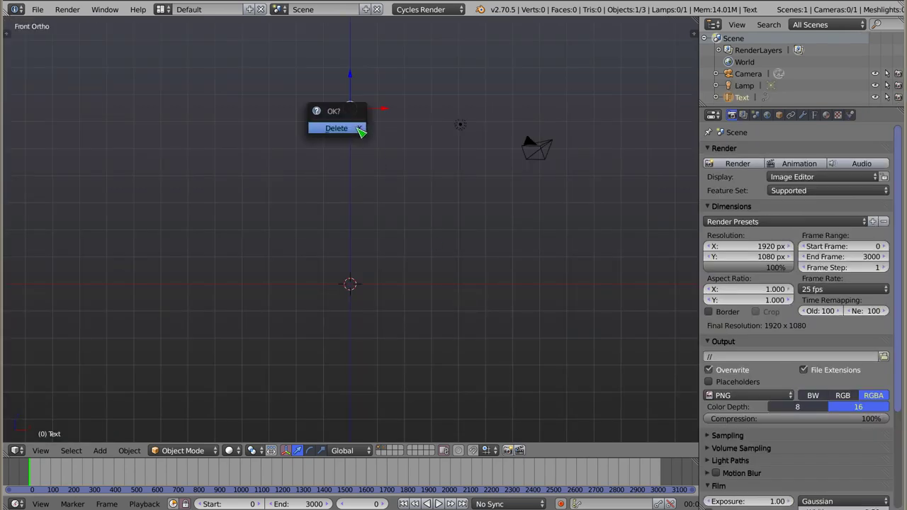
{"action": "left_click", "coordinate": [358, 130]}
Add a cube and a cylinder, placing the cylinder on its side beside the cube.
{"action": "key", "text": "shift+a"}
{"action": "left_click", "coordinate": [399, 231]}
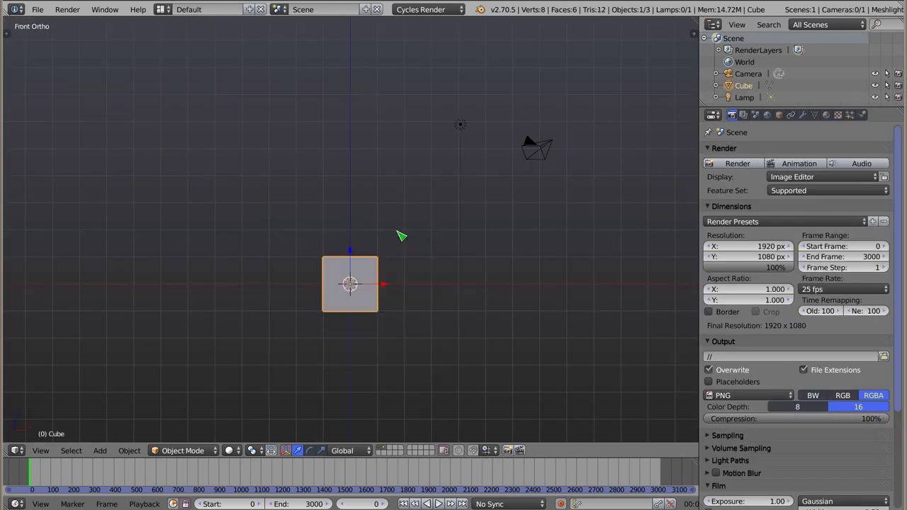
{"action": "key", "text": "shift+a"}
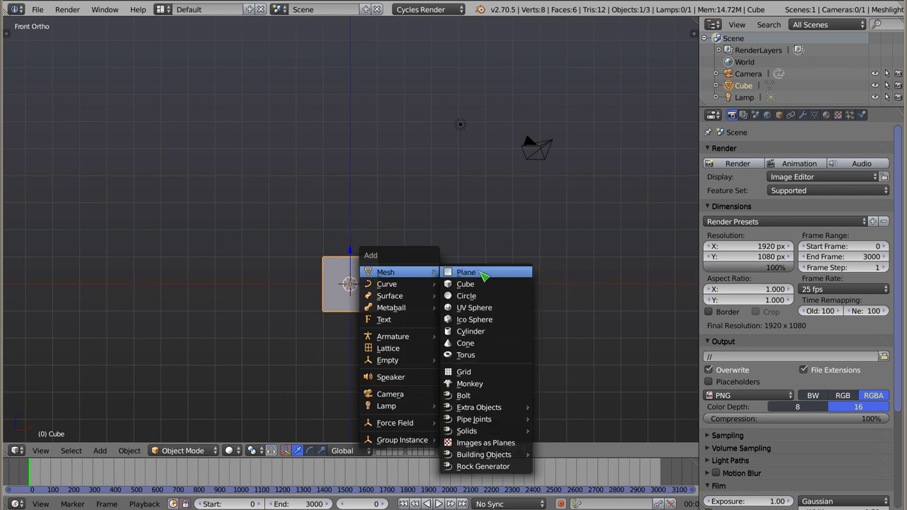
{"action": "left_click", "coordinate": [486, 335]}
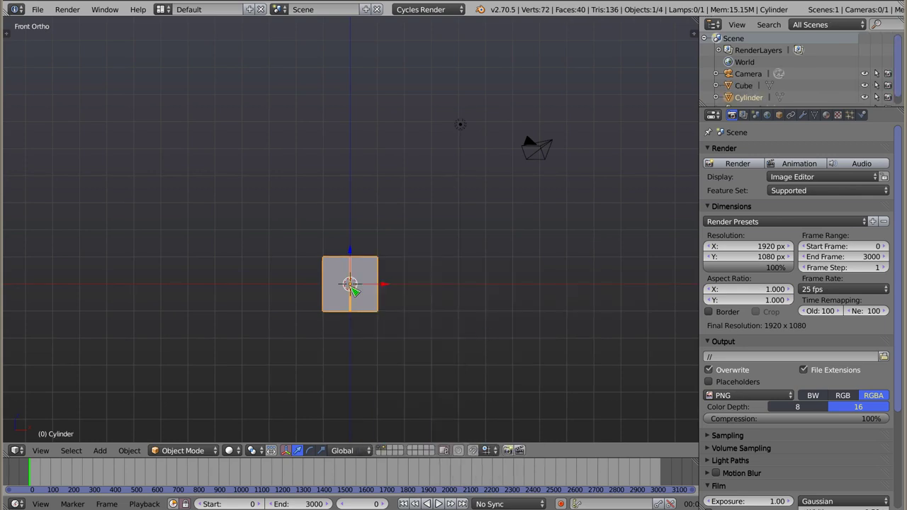
{"action": "key", "text": "g"}
{"action": "left_click", "coordinate": [408, 291]}
{"action": "key", "text": "r"}
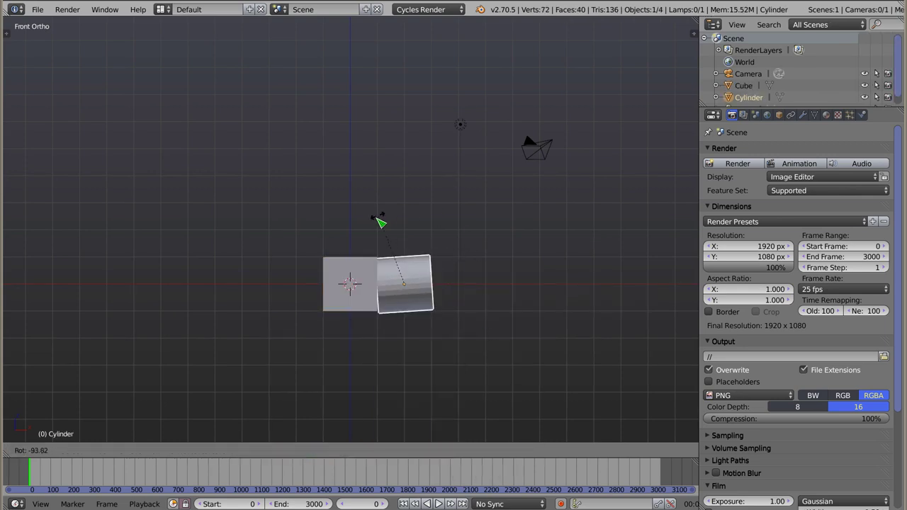
{"action": "left_click", "coordinate": [384, 227]}
Select the camera and hide it from the viewport.
{"action": "mouse_move", "coordinate": [385, 227]}
{"action": "middle_mouse_down"}
{"action": "mouse_move", "coordinate": [319, 333]}
{"action": "mouse_move", "coordinate": [404, 196]}
{"action": "mouse_move", "coordinate": [397, 189]}
{"action": "middle_mouse_up"}
{"action": "scroll", "coordinate": [386, 186], "scroll_direction": "up", "scroll_amount": 4}
{"action": "right_click", "coordinate": [382, 184]}
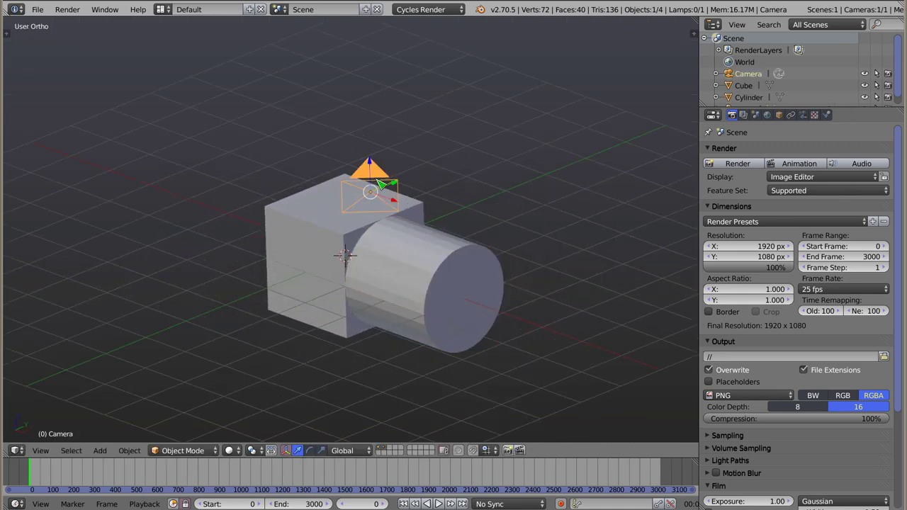
{"action": "key", "text": "h"}
{"action": "scroll", "coordinate": [370, 273], "scroll_direction": "up", "scroll_amount": 2}
{"action": "scroll", "coordinate": [384, 243], "scroll_direction": "up", "scroll_amount": 2}
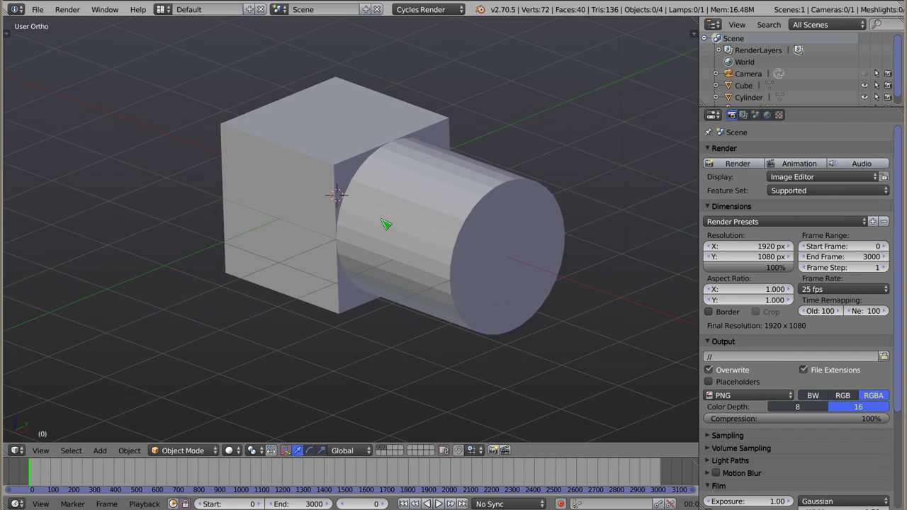
{"action": "scroll", "coordinate": [385, 224], "scroll_direction": "down", "scroll_amount": 7}
{"action": "scroll", "coordinate": [386, 241], "scroll_direction": "down", "scroll_amount": 1}
Show the rigid body tool shelf and delete the cylinder.
{"action": "key", "text": "t"}
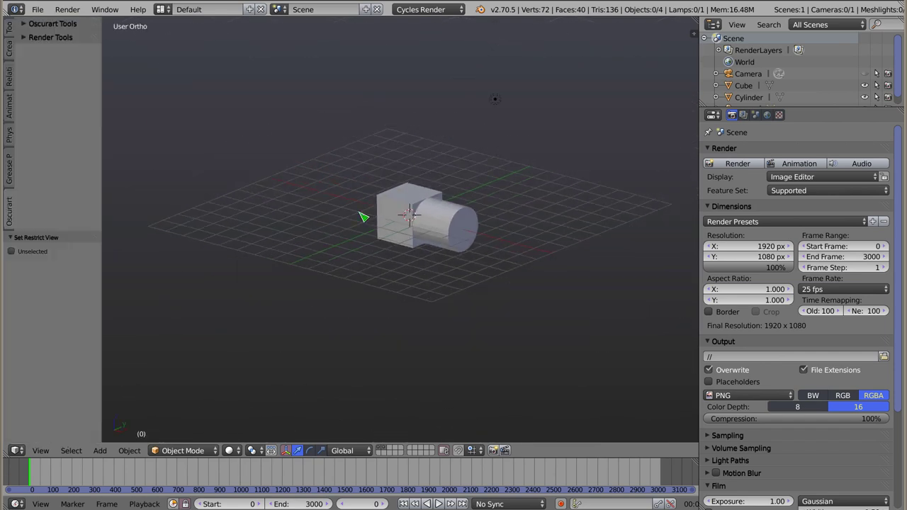
{"action": "left_click", "coordinate": [10, 134]}
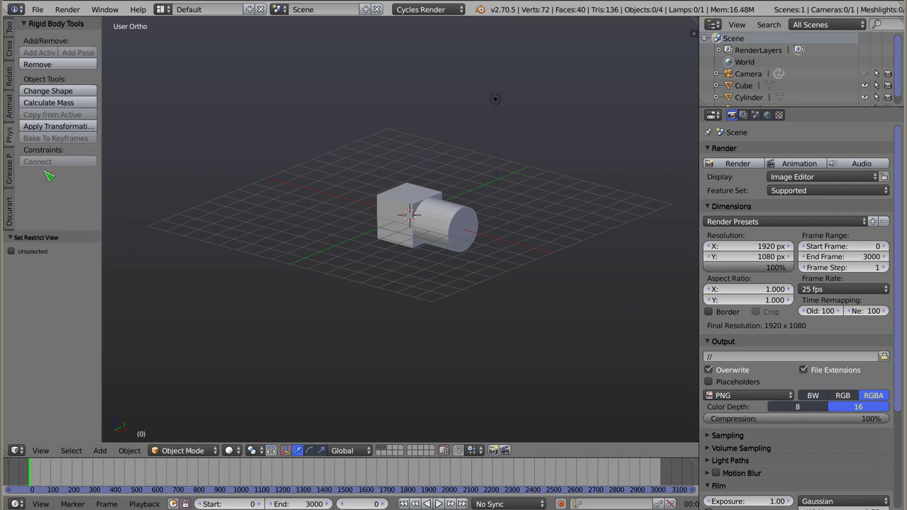
{"action": "right_click", "coordinate": [447, 229]}
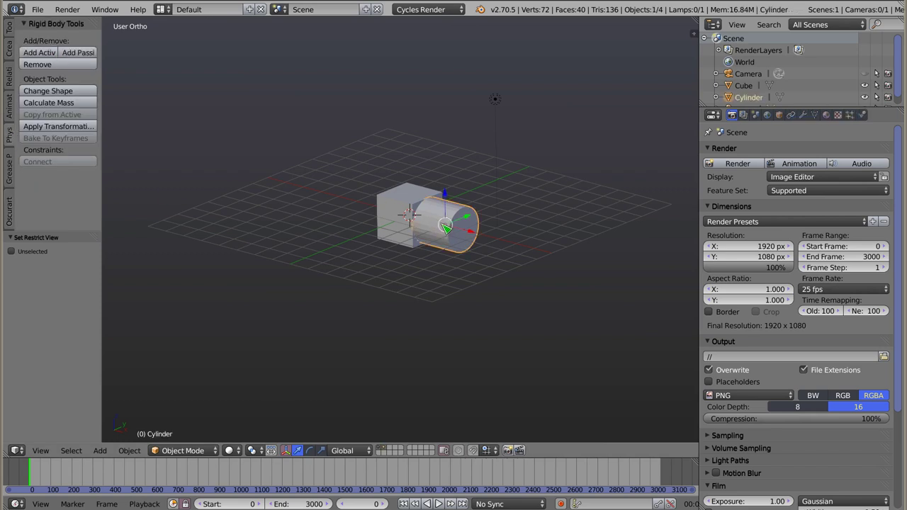
{"action": "middle_click_drag", "start_coordinate": [447, 229], "coordinate": [480, 282], "text": "shift"}
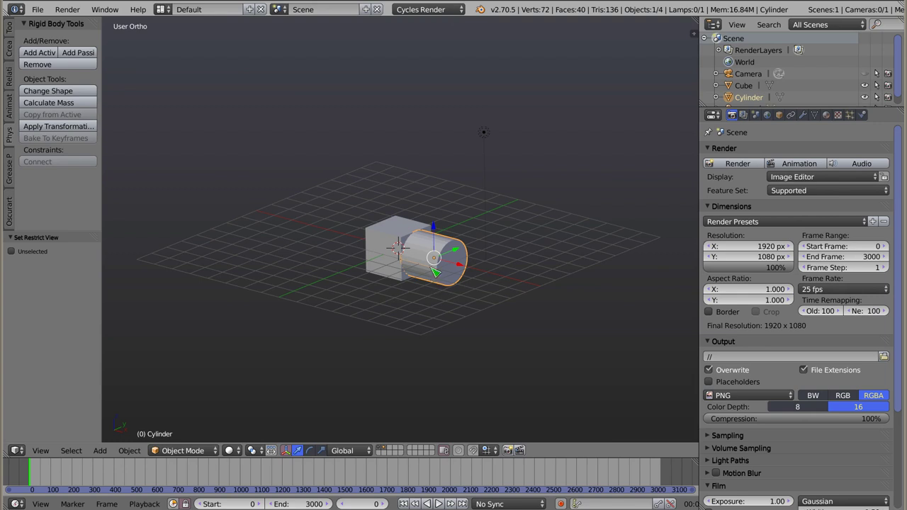
{"action": "left_click", "coordinate": [457, 264]}
{"action": "key", "text": "x"}
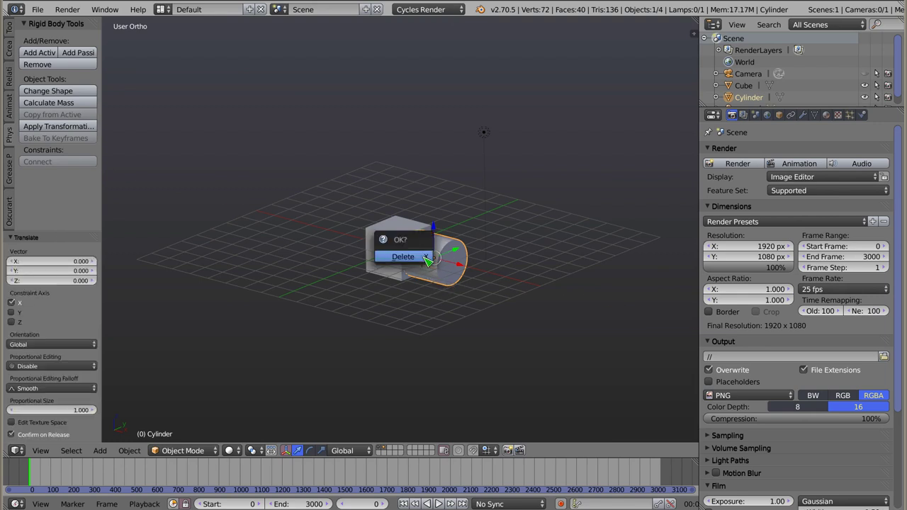
{"action": "left_click", "coordinate": [428, 259]}
Raise the cube 1.886 units along Z above the grid.
{"action": "scroll", "coordinate": [411, 269], "scroll_direction": "up", "scroll_amount": 4}
{"action": "right_click", "coordinate": [340, 345]}
{"action": "middle_click_drag", "start_coordinate": [339, 343], "coordinate": [385, 228], "text": "shift"}
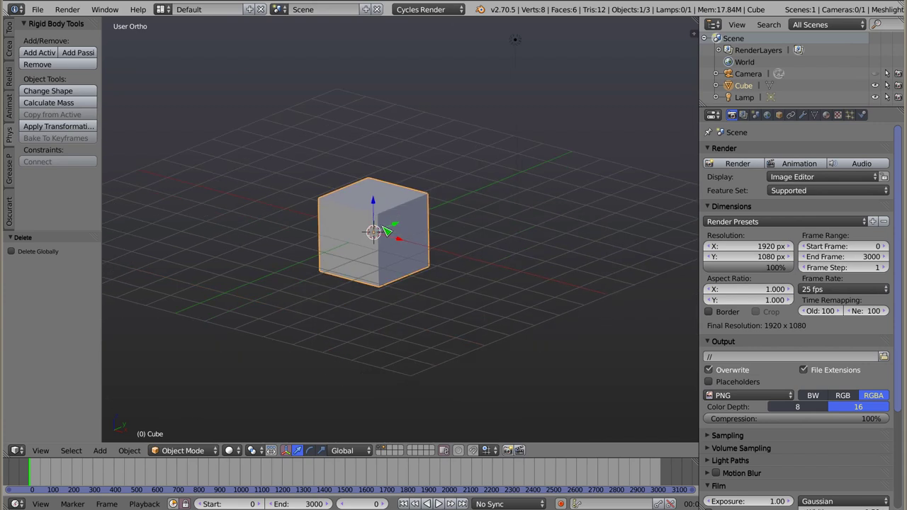
{"action": "left_click_drag", "start_coordinate": [376, 208], "coordinate": [377, 140]}
{"action": "key", "text": "shift+a"}
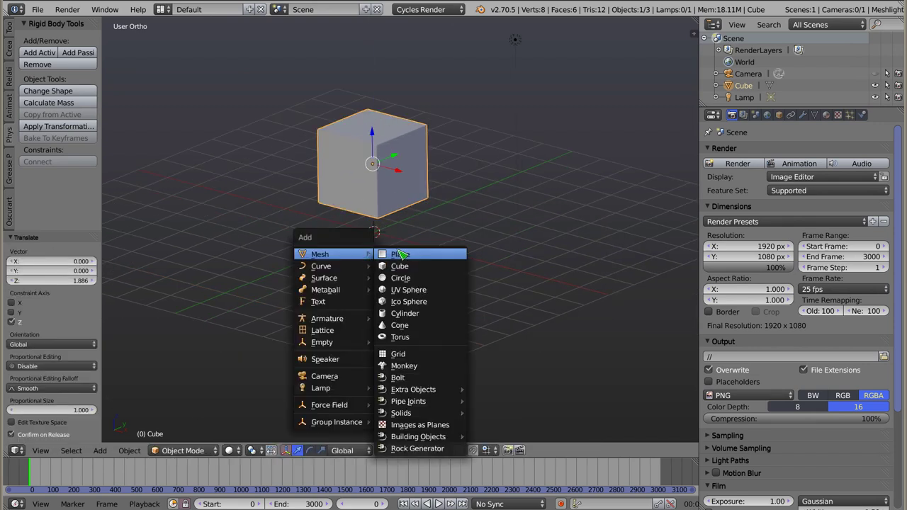
Add a plane scaled about 14.76 times beneath the cube and make it a passive rigid body.
{"action": "left_click", "coordinate": [443, 253]}
{"action": "key", "text": "s"}
{"action": "left_click", "coordinate": [468, 291]}
{"action": "right_click", "coordinate": [403, 198]}
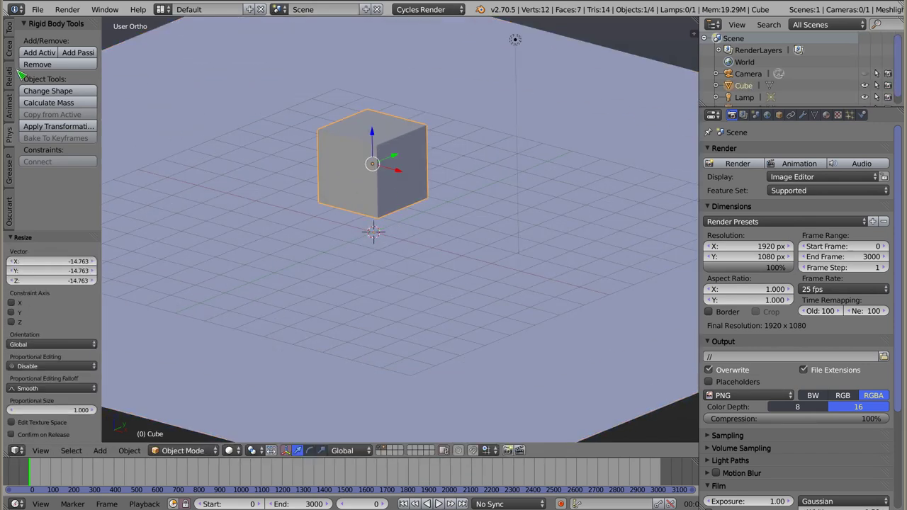
{"action": "left_click", "coordinate": [39, 52]}
{"action": "right_click", "coordinate": [237, 216]}
{"action": "left_click", "coordinate": [78, 52]}
Select the cube and the plane together.
{"action": "right_click", "coordinate": [347, 179]}
{"action": "mouse_move", "coordinate": [367, 259]}
{"action": "middle_mouse_down"}
{"action": "mouse_move", "coordinate": [364, 227]}
{"action": "mouse_move", "coordinate": [374, 233]}
{"action": "mouse_move", "coordinate": [400, 172]}
{"action": "middle_mouse_up"}
{"action": "right_click", "coordinate": [381, 237], "text": "shift"}
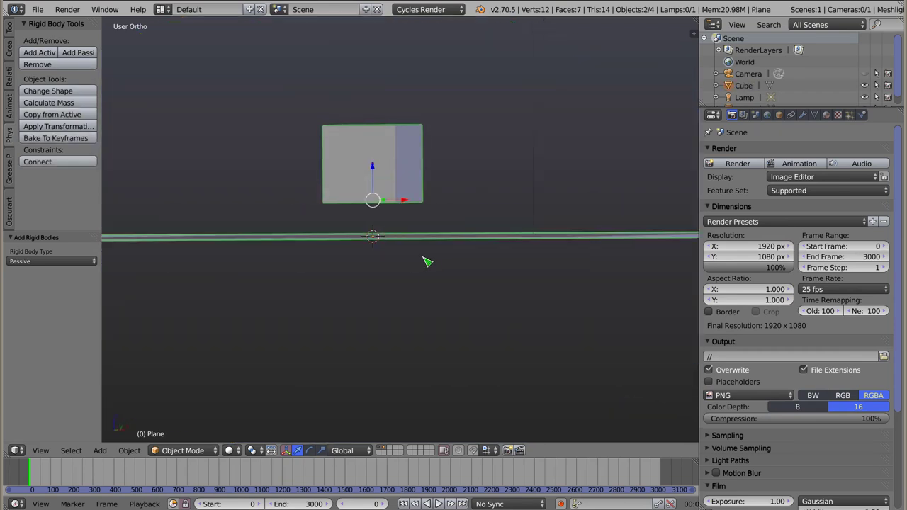
Connect the cube and plane with a Motor rigid-body constraint and test-play it.
{"action": "left_click", "coordinate": [72, 163]}
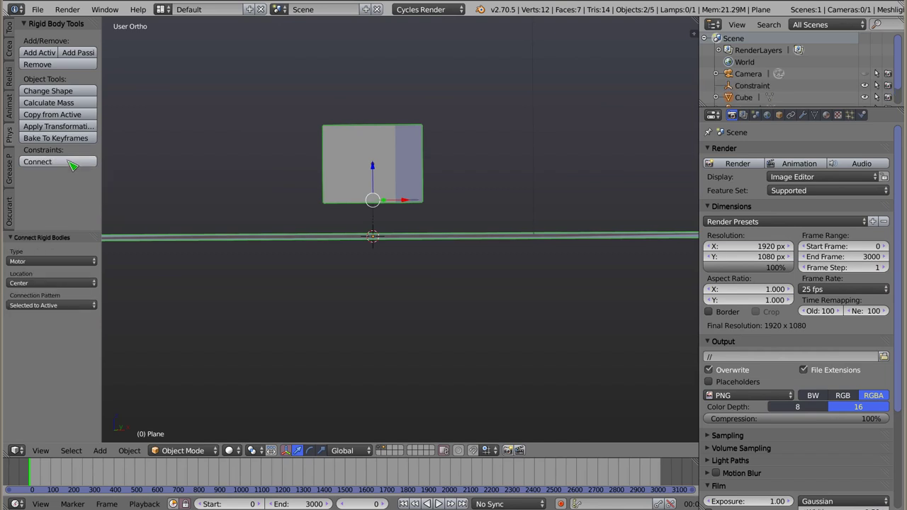
{"action": "left_click", "coordinate": [28, 261]}
{"action": "left_click", "coordinate": [46, 185]}
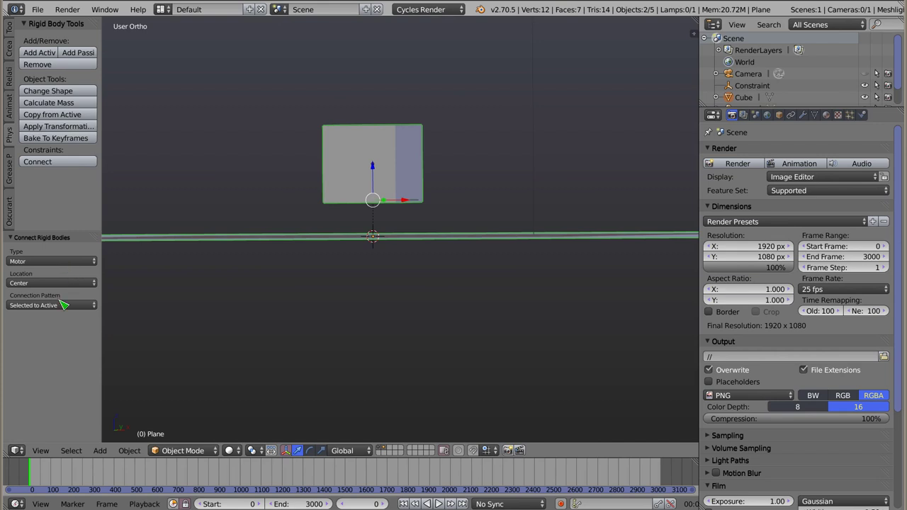
{"action": "middle_click_drag", "start_coordinate": [416, 241], "coordinate": [412, 258]}
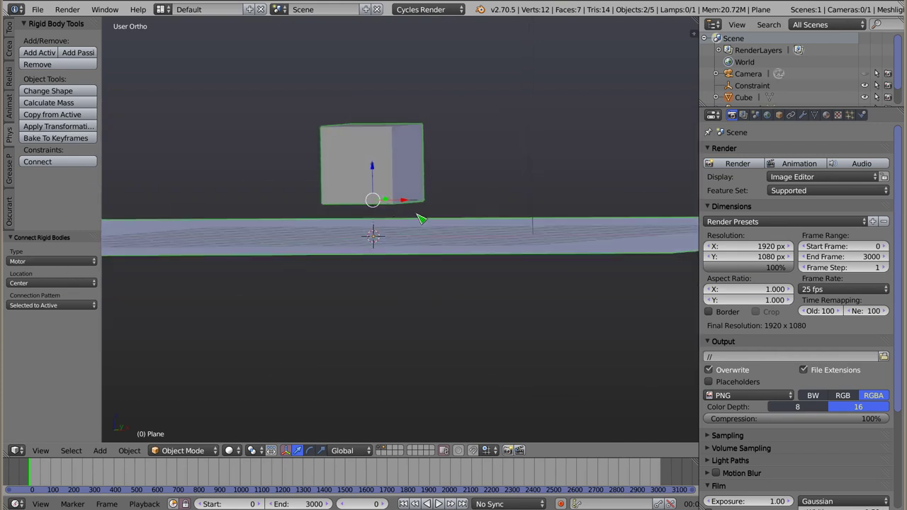
{"action": "key", "text": "alt+a"}
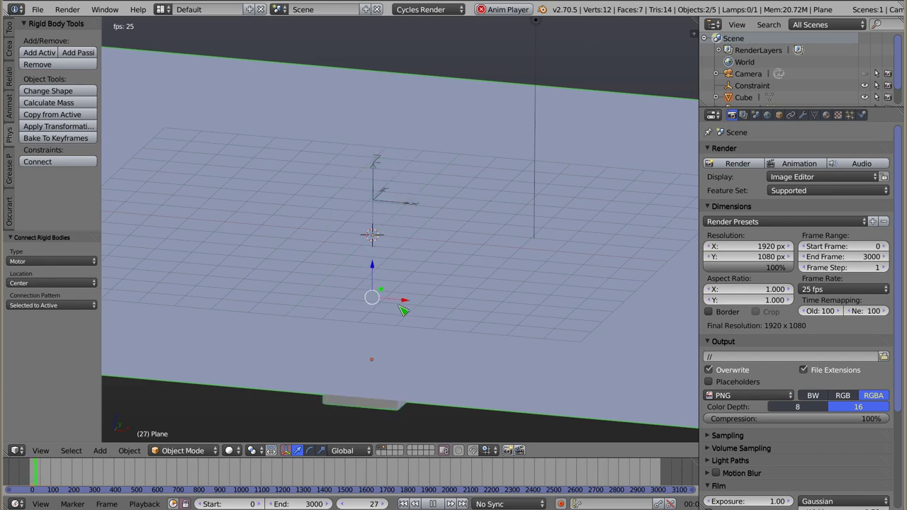
{"action": "key", "text": "Escape"}
Reapply passive rigid body to the plane and replay the simulation.
{"action": "middle_click_drag", "start_coordinate": [353, 325], "coordinate": [296, 304]}
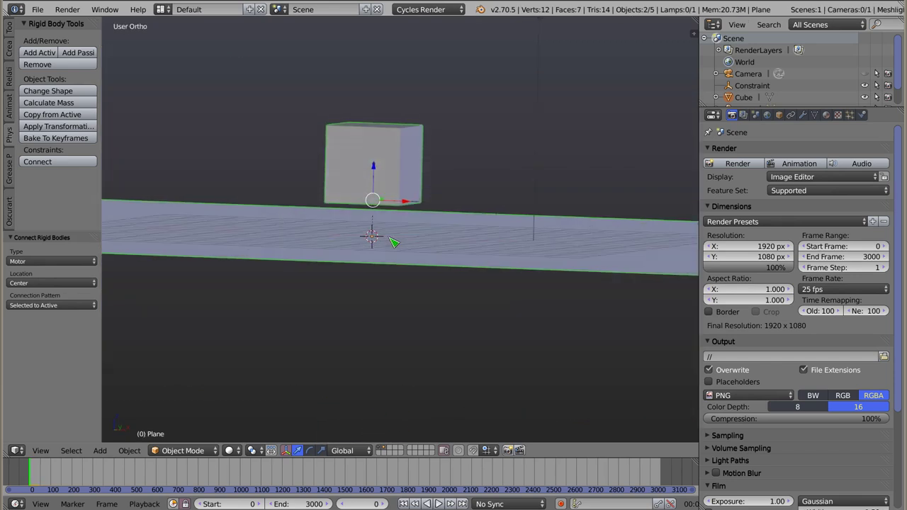
{"action": "left_click", "coordinate": [78, 53]}
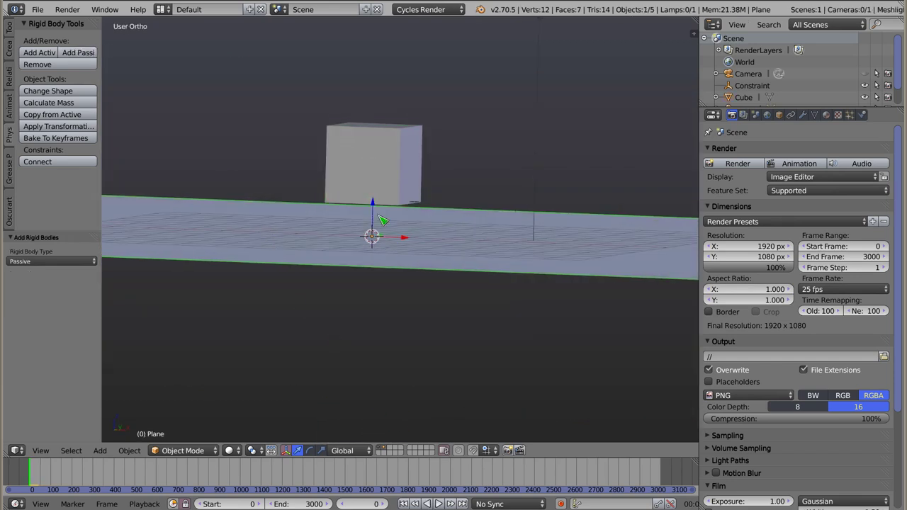
{"action": "key", "text": "alt+a"}
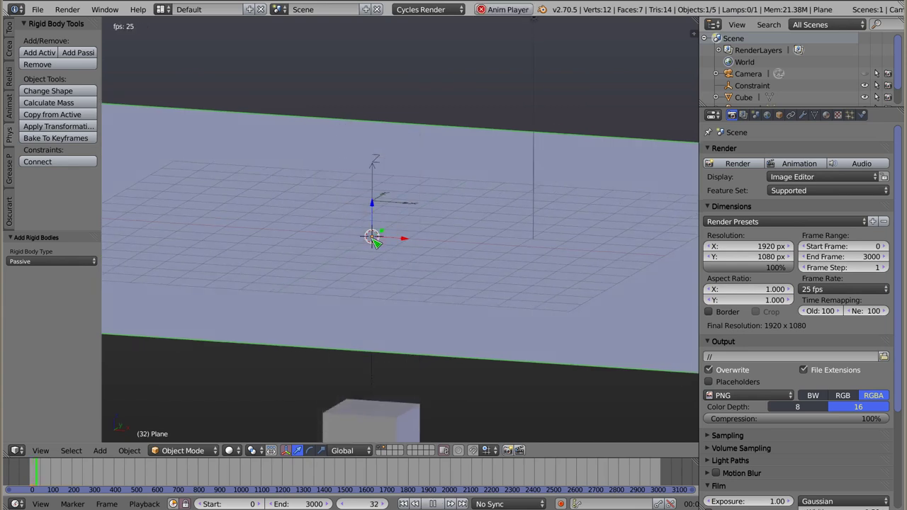
{"action": "key", "text": "Escape"}
Raise the cube another 1.258 units along Z above the plane.
{"action": "right_click", "coordinate": [383, 149]}
{"action": "middle_click_drag", "start_coordinate": [305, 213], "coordinate": [310, 210]}
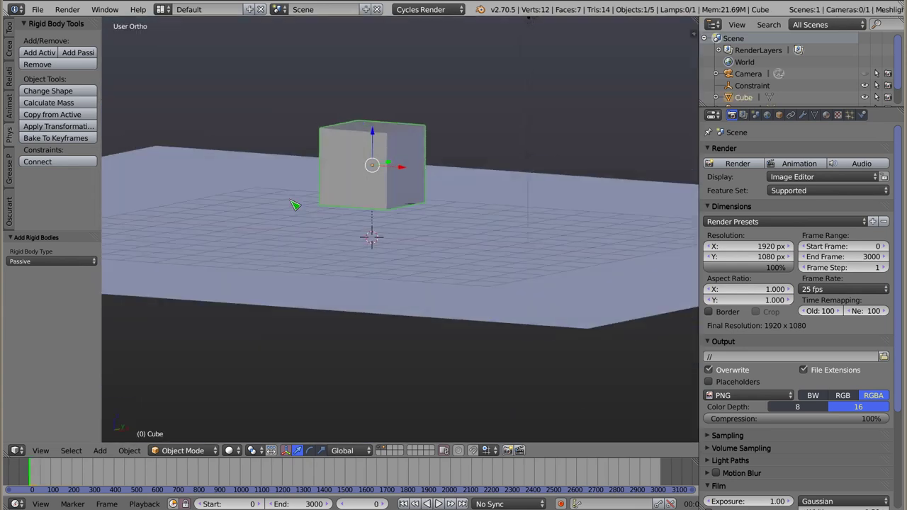
{"action": "middle_click_drag", "start_coordinate": [422, 244], "coordinate": [425, 231]}
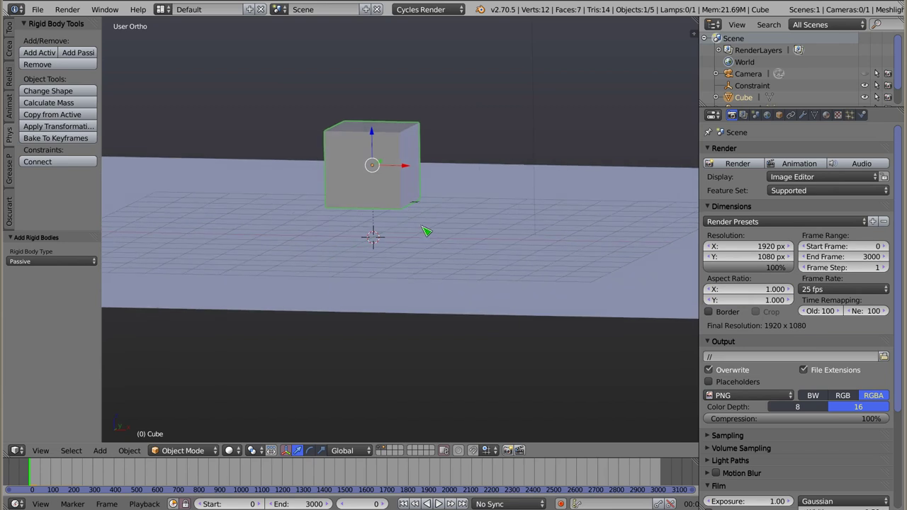
{"action": "left_click_drag", "start_coordinate": [381, 136], "coordinate": [381, 92]}
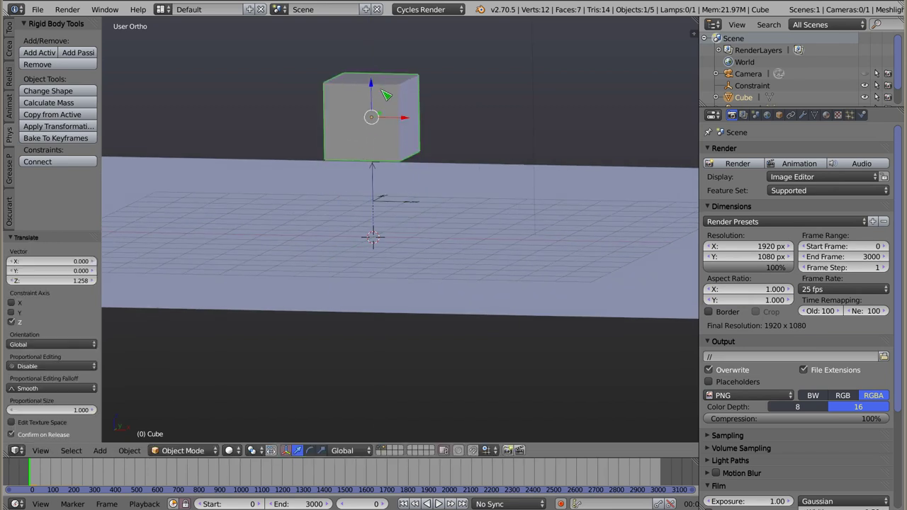
{"action": "middle_click_drag", "start_coordinate": [381, 96], "coordinate": [364, 154]}
Turn off Disable Collisions on the Motor constraint and preview the cube dropping onto the plane.
{"action": "right_click", "coordinate": [389, 206]}
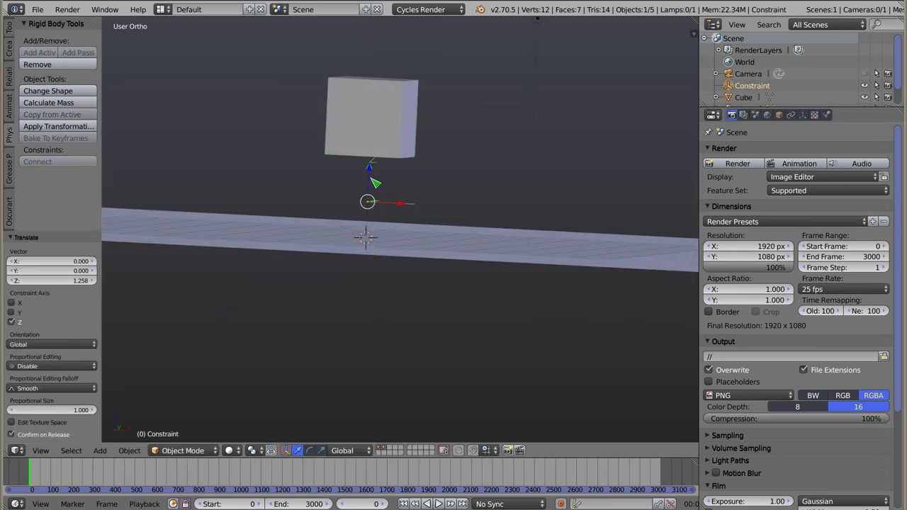
{"action": "middle_click_drag", "start_coordinate": [390, 195], "coordinate": [377, 221]}
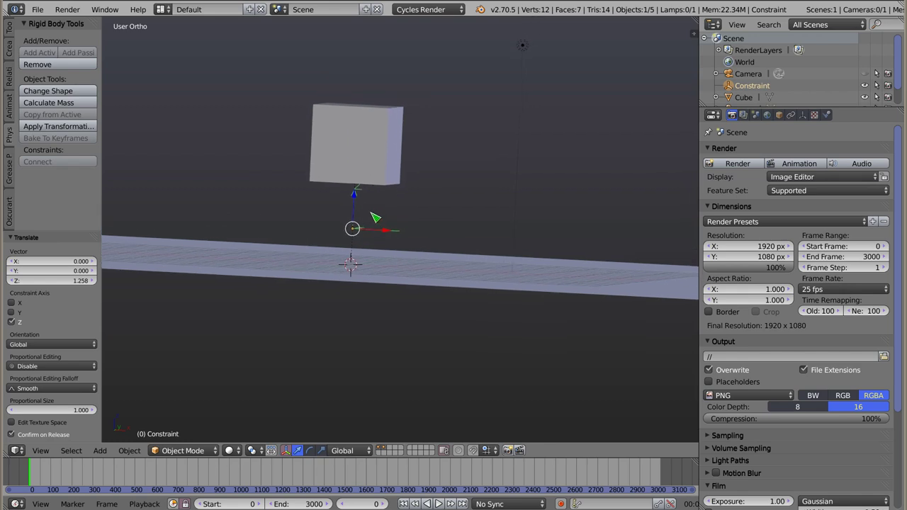
{"action": "left_click", "coordinate": [825, 114]}
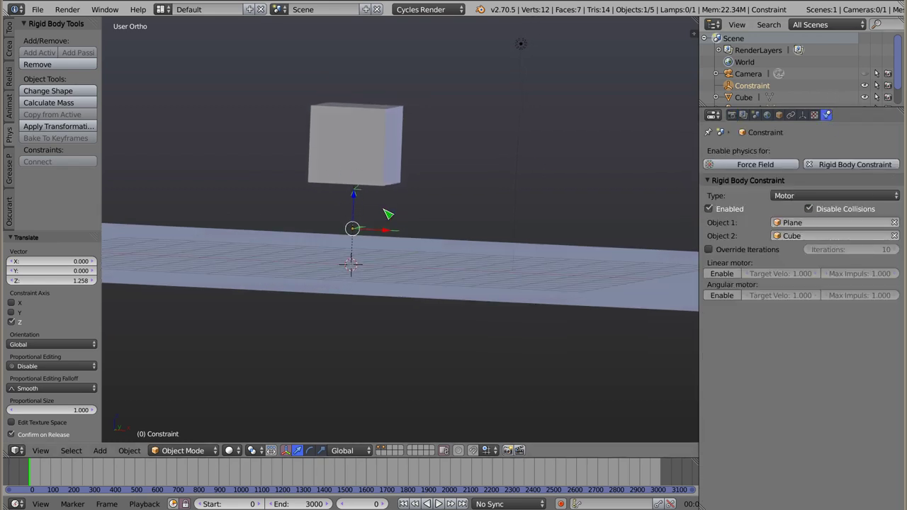
{"action": "left_click", "coordinate": [807, 196]}
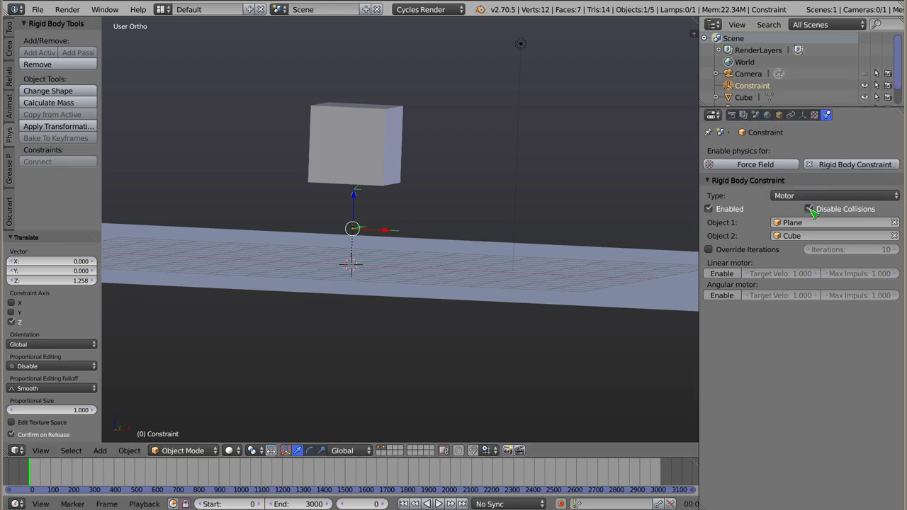
{"action": "key", "text": "alt+a"}
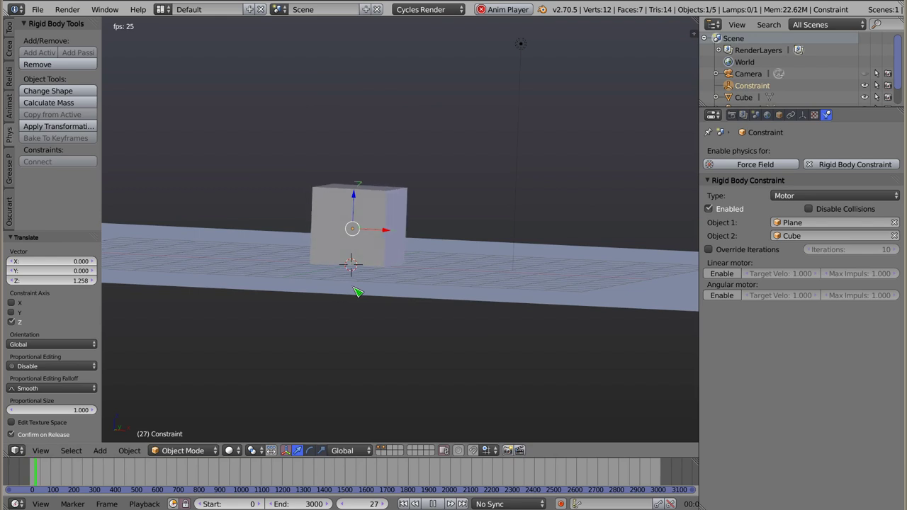
{"action": "mouse_move", "coordinate": [337, 246]}
{"action": "middle_mouse_down"}
{"action": "mouse_move", "coordinate": [424, 296]}
{"action": "mouse_move", "coordinate": [414, 263]}
{"action": "middle_mouse_up"}
{"action": "key", "text": "Escape"}
{"action": "middle_click_drag", "start_coordinate": [344, 251], "coordinate": [462, 293]}
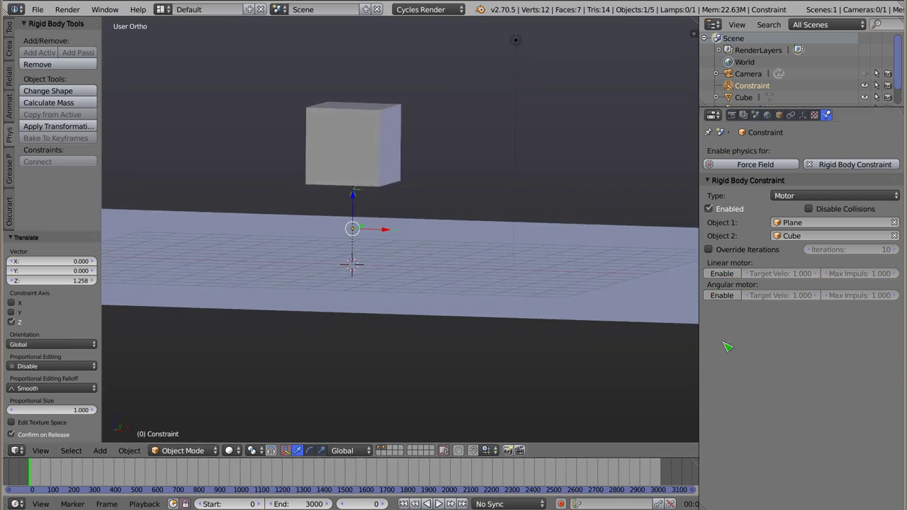
Enable the constraint's linear and angular motors and play the simulation to test them.
{"action": "left_click", "coordinate": [721, 274]}
{"action": "left_click", "coordinate": [721, 296]}
{"action": "key", "text": "alt+a"}
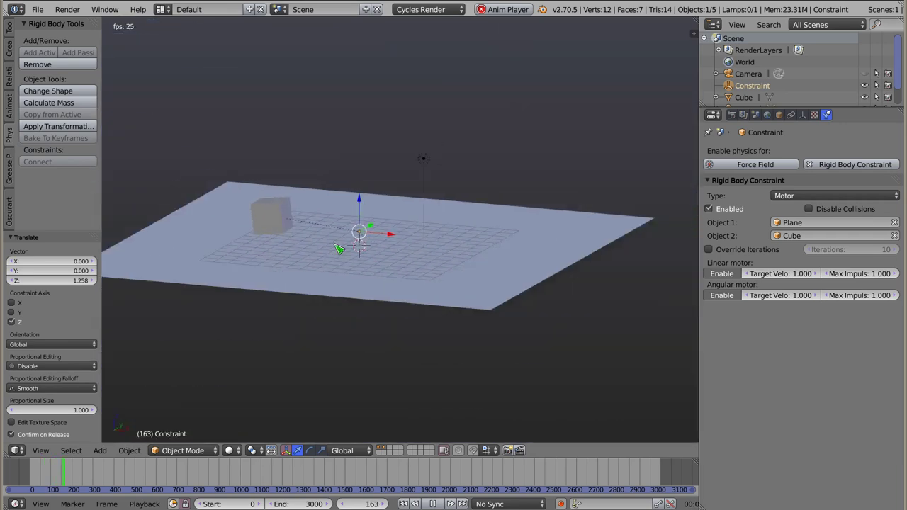
{"action": "mouse_move", "coordinate": [369, 239]}
{"action": "middle_mouse_down"}
{"action": "mouse_move", "coordinate": [412, 293]}
{"action": "mouse_move", "coordinate": [256, 230]}
{"action": "middle_mouse_up"}
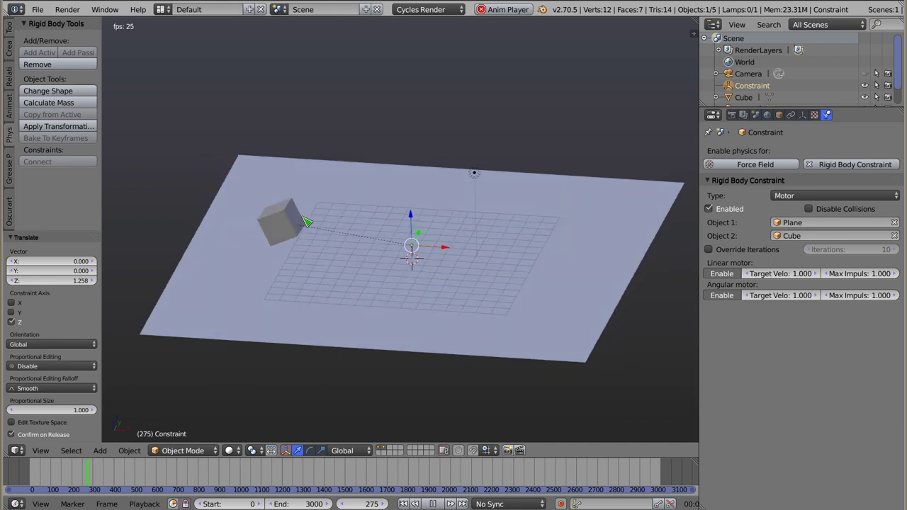
{"action": "key", "text": "Escape"}
{"action": "left_click", "coordinate": [755, 115]}
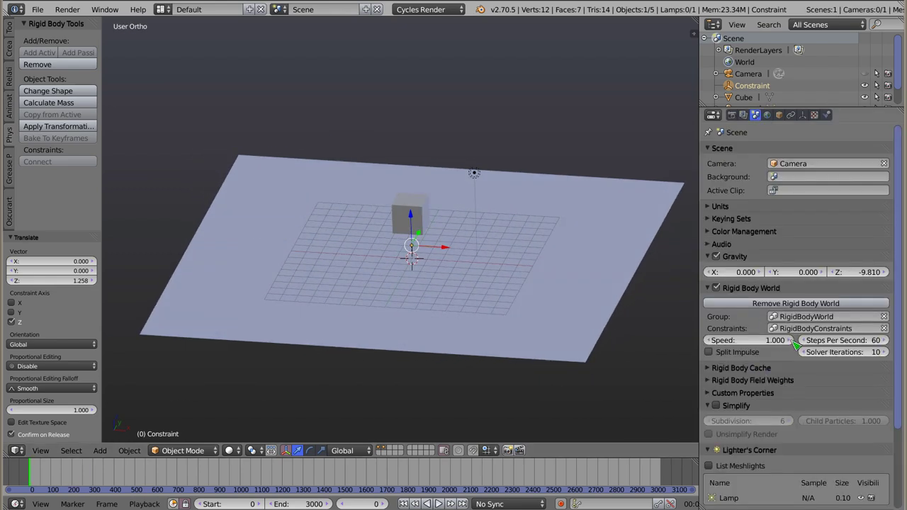
Set the Rigid Body Cache end frame to 3000 and test-play the simulation.
{"action": "left_click", "coordinate": [730, 369]}
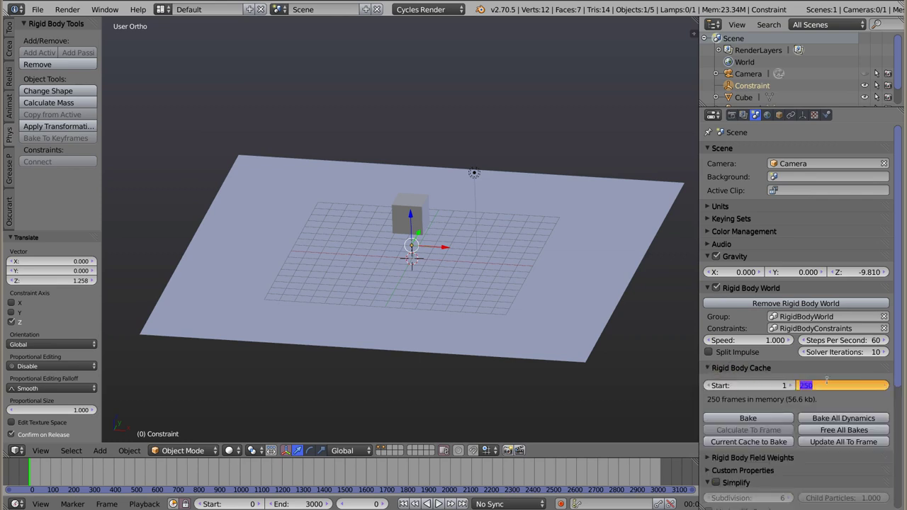
{"action": "key", "text": "BackSpace"}
{"action": "type", "text": "3000"}
{"action": "key", "text": "Return"}
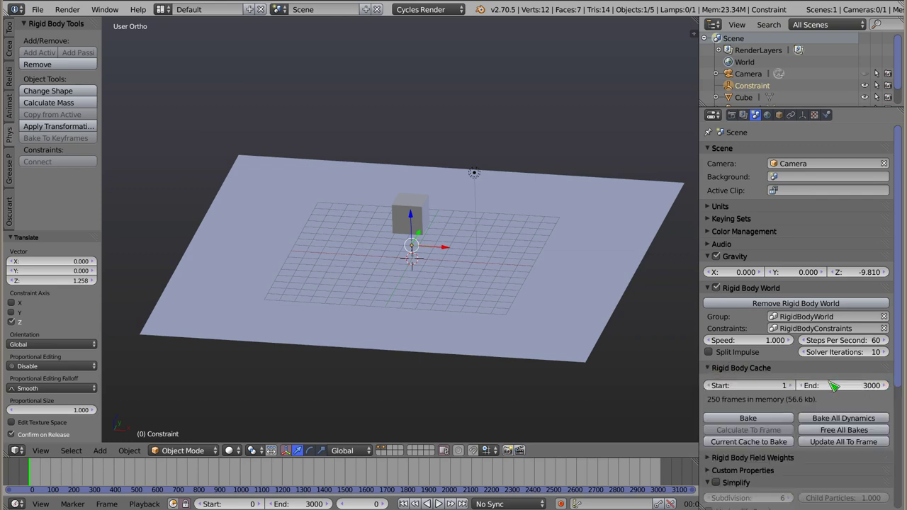
{"action": "key", "text": "alt+a"}
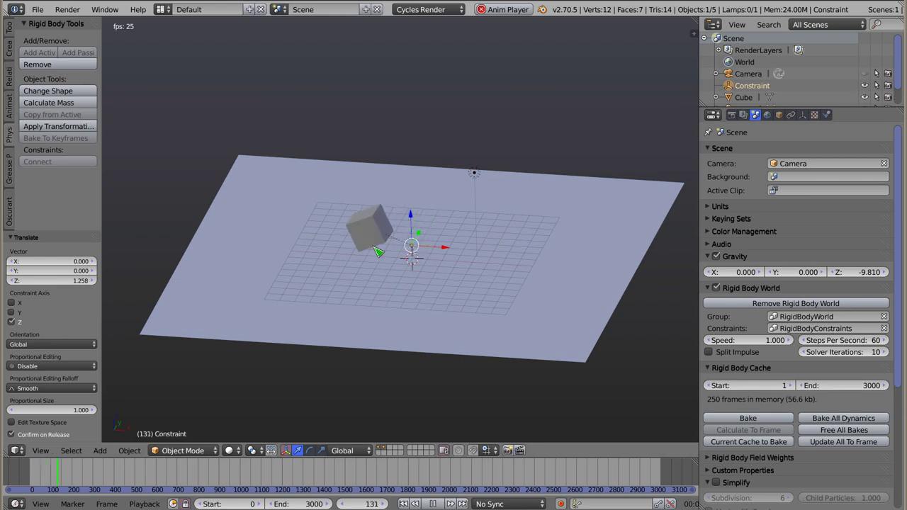
{"action": "right_click", "coordinate": [378, 251]}
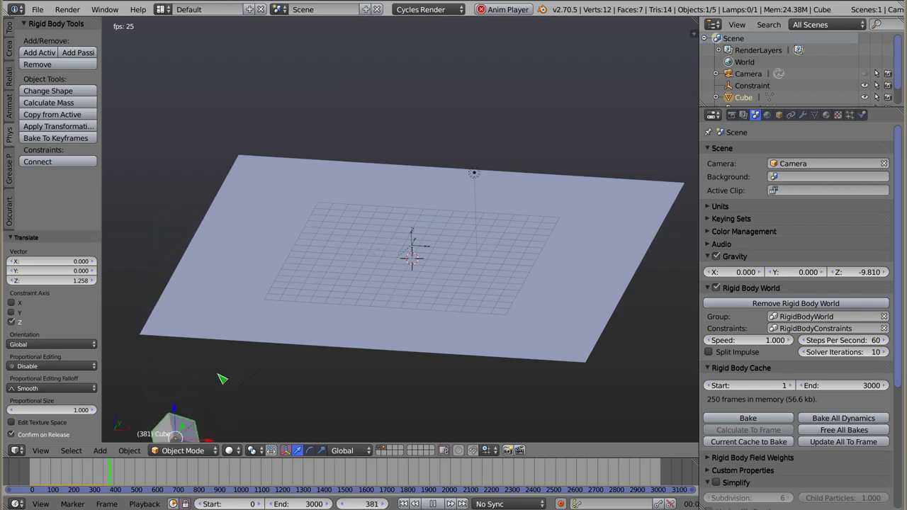
{"action": "key", "text": "Escape"}
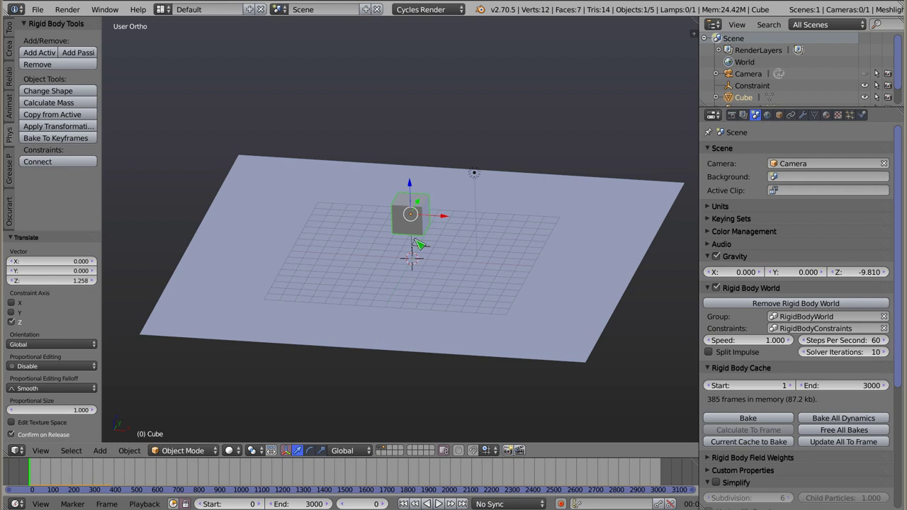
Disable the constraint's angular motor, keeping only the linear motor, and replay.
{"action": "right_click", "coordinate": [416, 242]}
{"action": "left_click", "coordinate": [827, 116]}
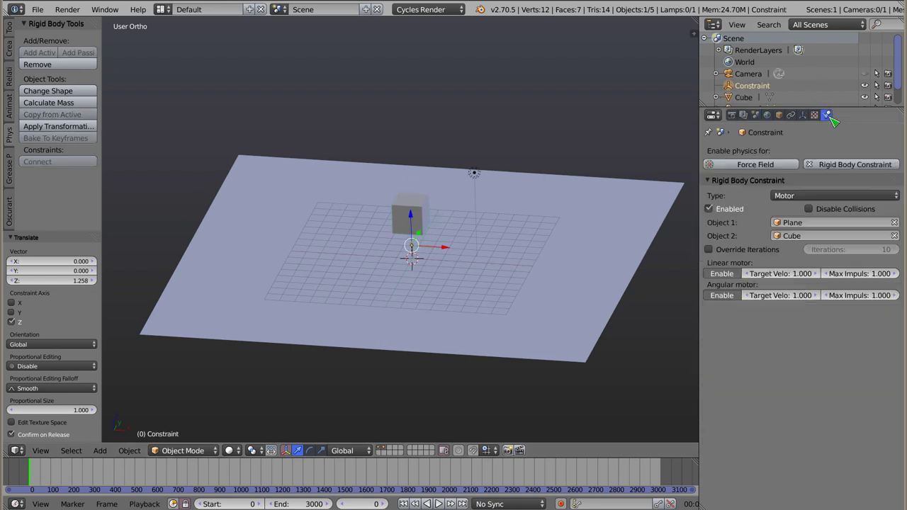
{"action": "left_click", "coordinate": [724, 296]}
{"action": "left_click", "coordinate": [723, 274]}
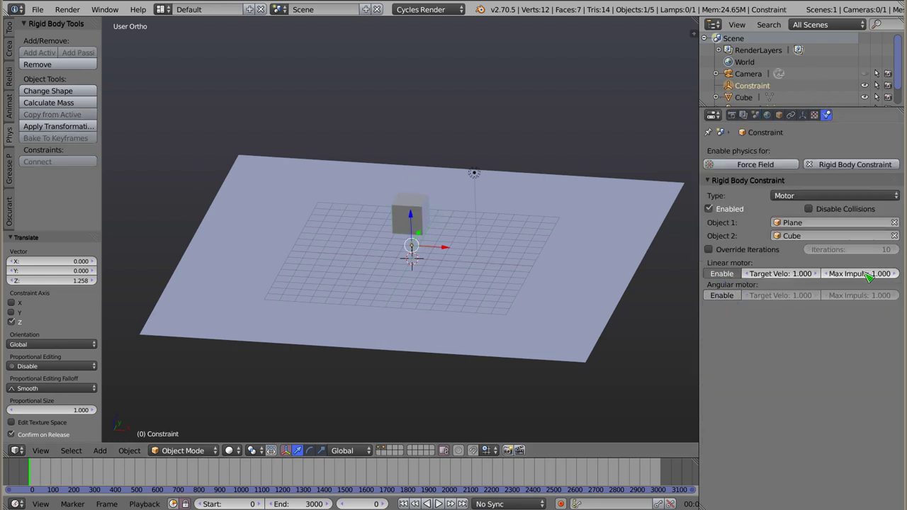
{"action": "key", "text": "alt+a"}
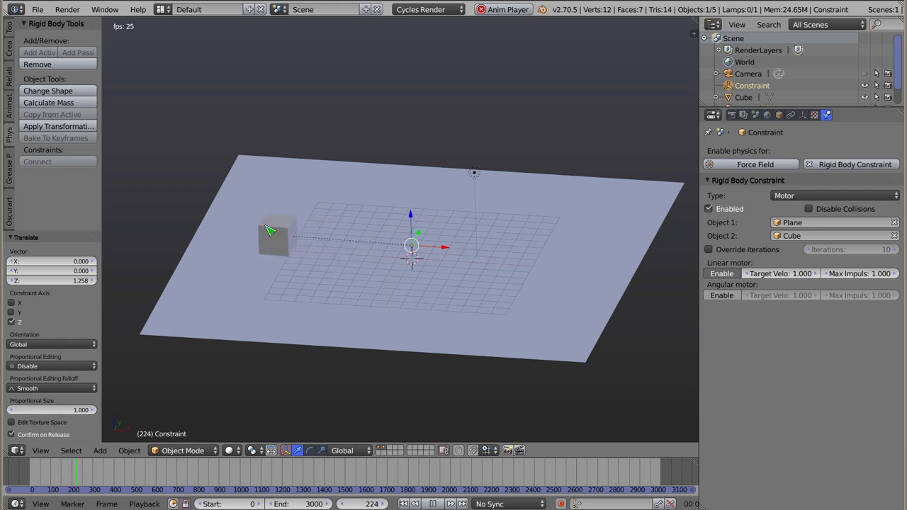
{"action": "key", "text": "Escape"}
Select the Cube and switch the viewport to wireframe.
{"action": "right_click", "coordinate": [413, 217]}
{"action": "key", "text": "z"}
{"action": "mouse_move", "coordinate": [413, 217]}
{"action": "middle_mouse_down"}
{"action": "mouse_move", "coordinate": [411, 293]}
{"action": "mouse_move", "coordinate": [416, 270]}
{"action": "middle_mouse_up"}
Turn on Axis display in the Cube's object properties.
{"action": "left_click", "coordinate": [780, 115]}
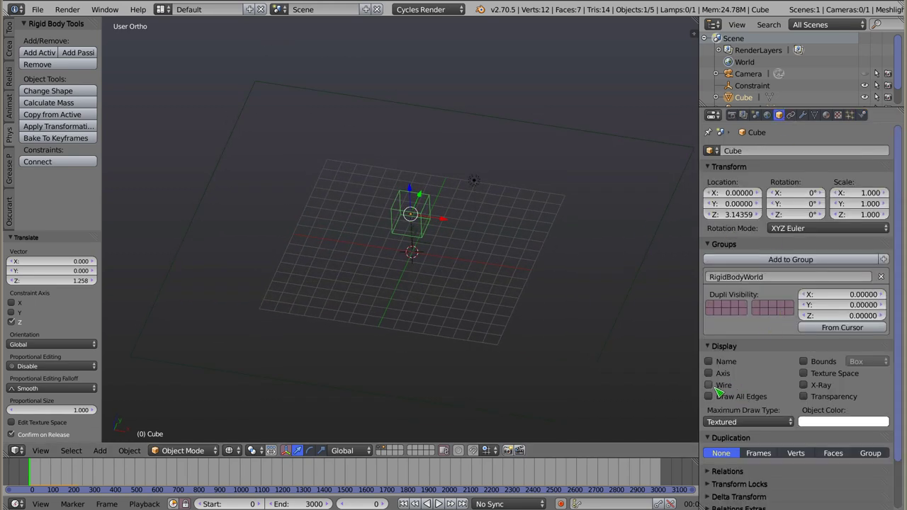
{"action": "scroll", "coordinate": [425, 185], "scroll_direction": "up", "scroll_amount": 8}
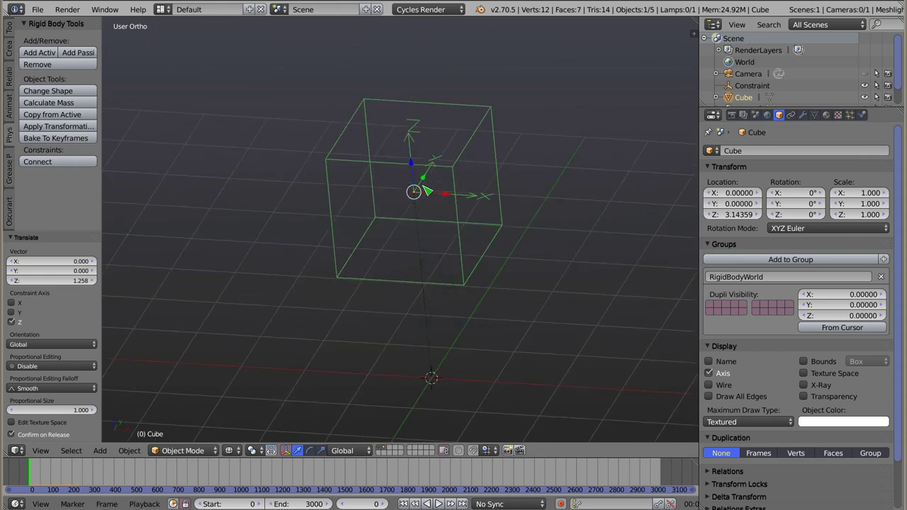
{"action": "middle_click_drag", "start_coordinate": [437, 180], "coordinate": [441, 192]}
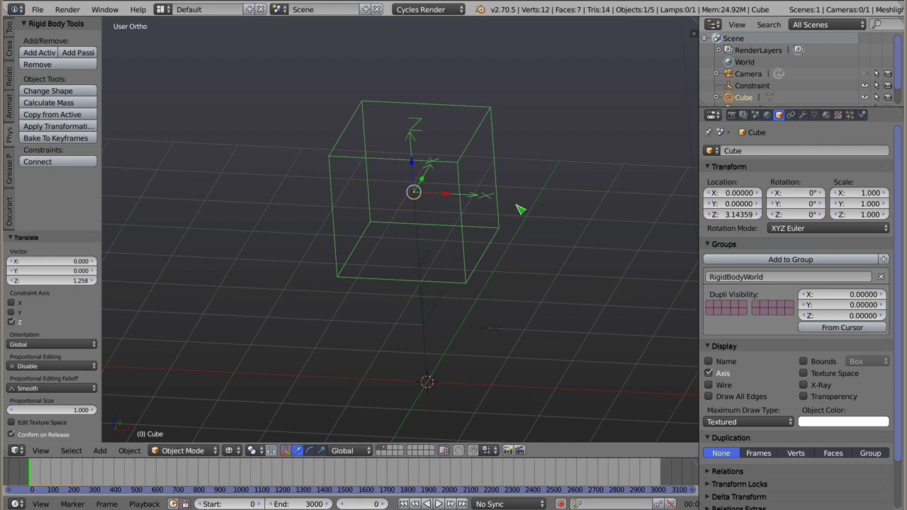
Select the Constraint empty, return to solid shading and show its physics settings.
{"action": "right_click", "coordinate": [429, 327]}
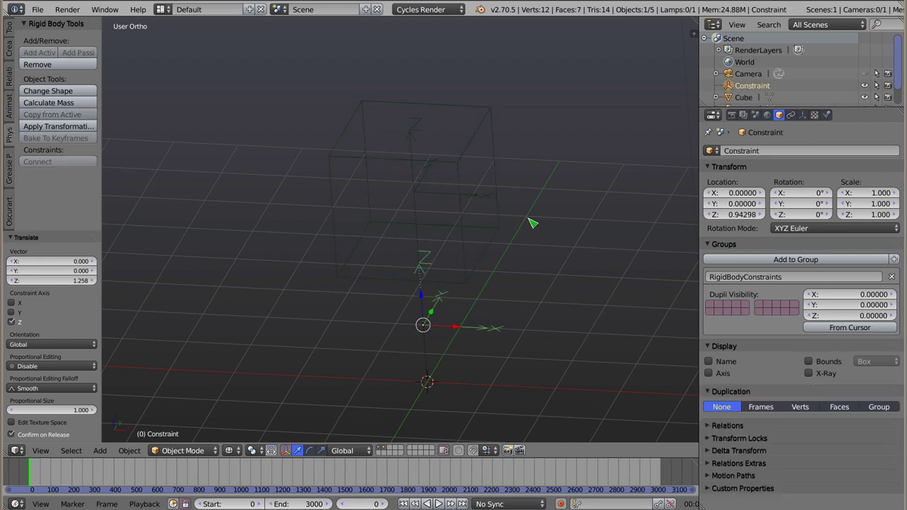
{"action": "key", "text": "z"}
{"action": "scroll", "coordinate": [421, 266], "scroll_direction": "down", "scroll_amount": 5}
{"action": "mouse_move", "coordinate": [366, 248]}
{"action": "middle_mouse_down"}
{"action": "mouse_move", "coordinate": [397, 230]}
{"action": "mouse_move", "coordinate": [376, 252]}
{"action": "middle_mouse_up"}
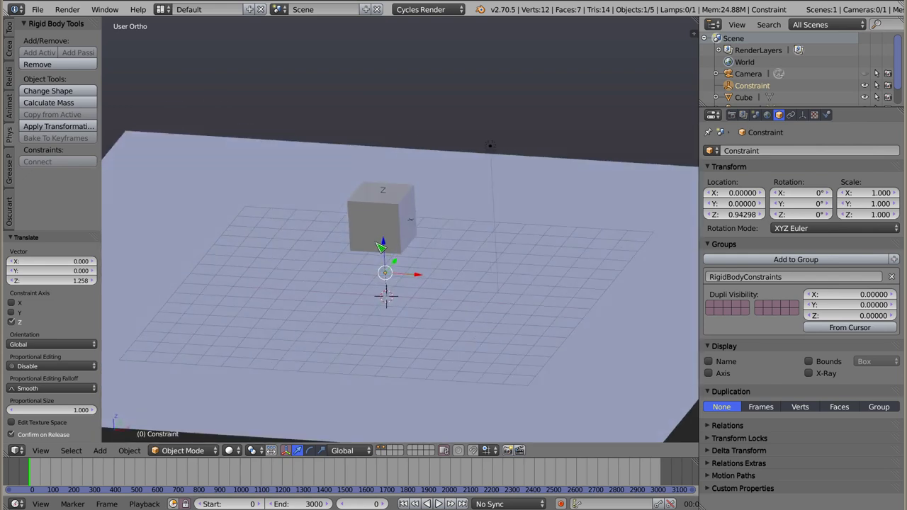
{"action": "left_click", "coordinate": [826, 115]}
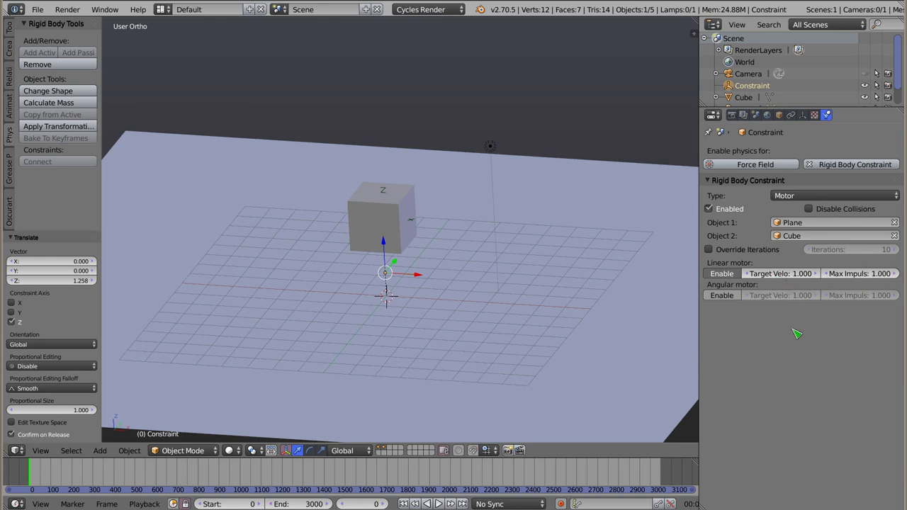
Set the linear motor target velocity to 2 and preview the simulation.
{"action": "left_click", "coordinate": [787, 275]}
{"action": "type", "text": "2"}
{"action": "key", "text": "Return"}
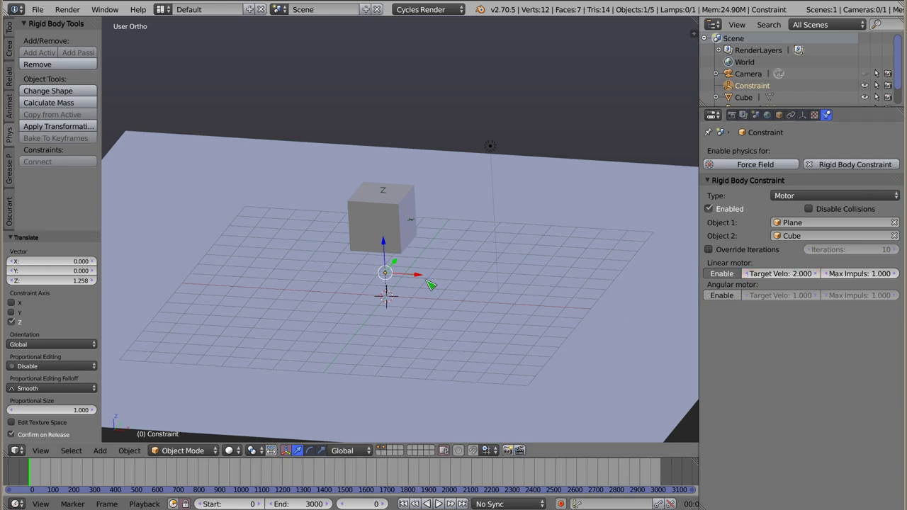
{"action": "key", "text": "alt+a"}
{"action": "scroll", "coordinate": [423, 267], "scroll_direction": "down", "scroll_amount": 1}
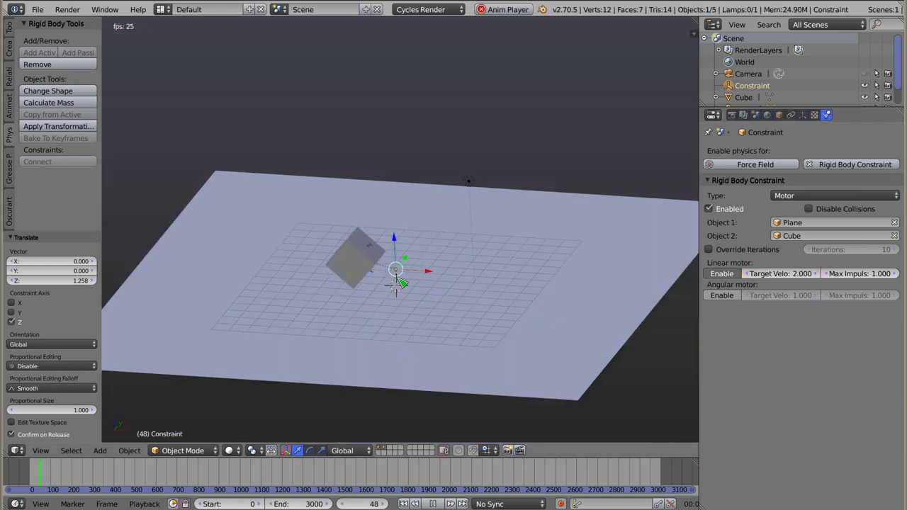
{"action": "middle_click_drag", "start_coordinate": [391, 278], "coordinate": [409, 228]}
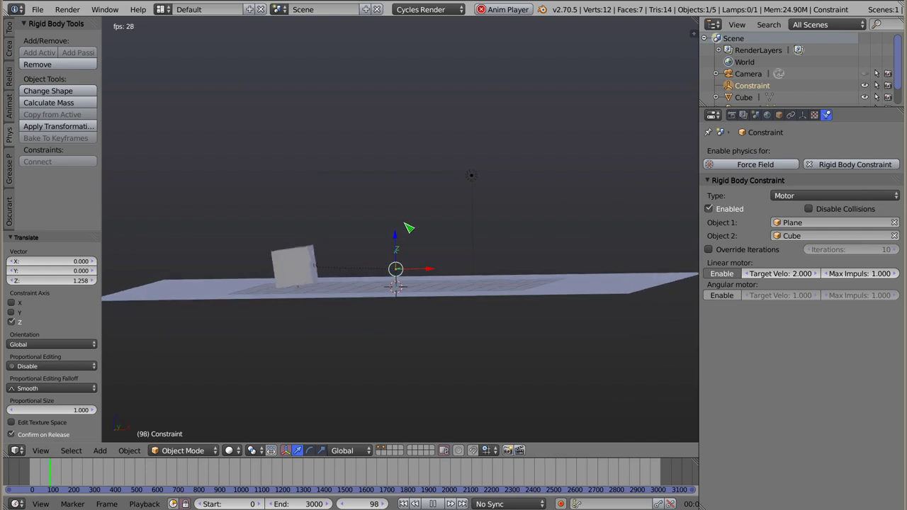
{"action": "mouse_move", "coordinate": [301, 287]}
{"action": "middle_mouse_down"}
{"action": "mouse_move", "coordinate": [405, 257]}
{"action": "mouse_move", "coordinate": [344, 259]}
{"action": "mouse_move", "coordinate": [370, 292]}
{"action": "mouse_move", "coordinate": [365, 300]}
{"action": "middle_mouse_up"}
{"action": "key", "text": "Escape"}
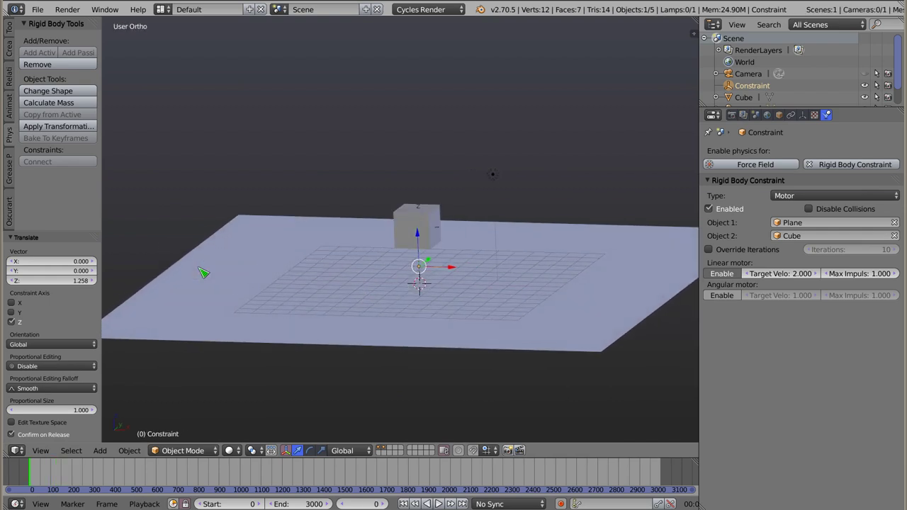
Replay the simulation a few more times, then switch to wireframe display.
{"action": "key", "text": "alt+a"}
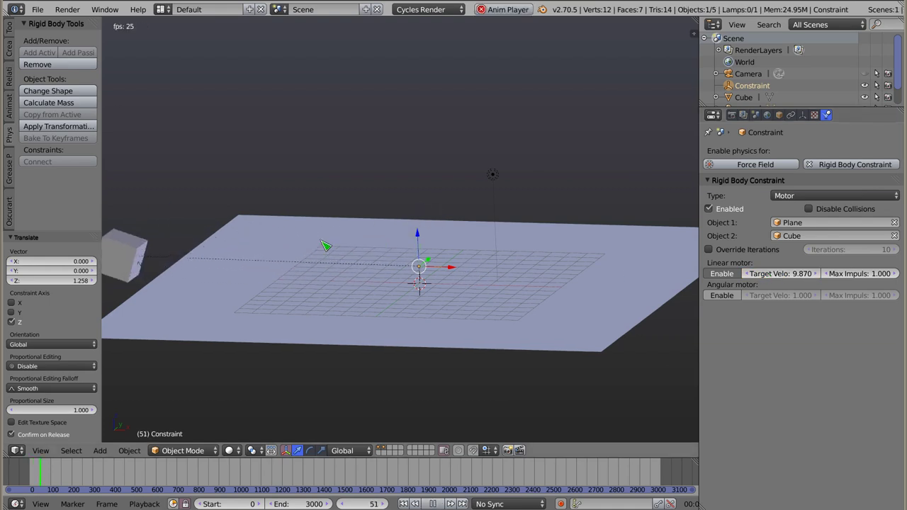
{"action": "key", "text": "Escape"}
{"action": "key", "text": "alt+a"}
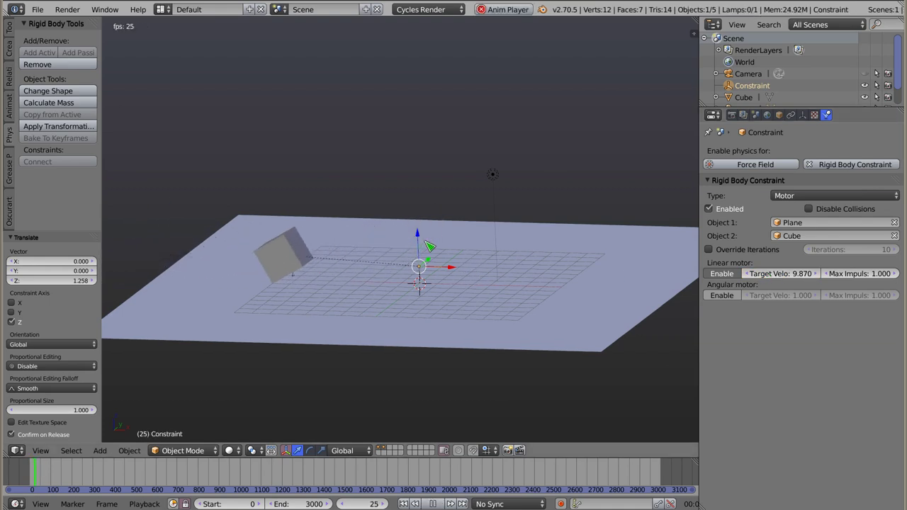
{"action": "key", "text": "Escape"}
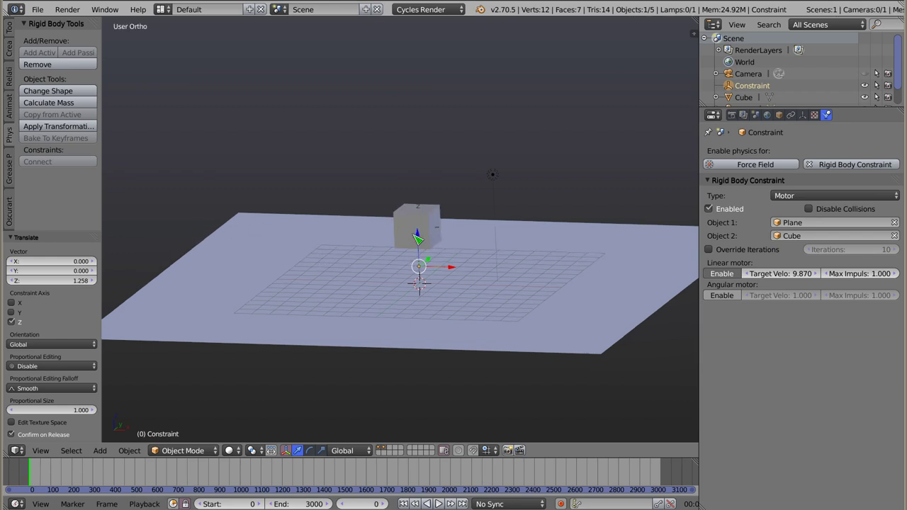
{"action": "key", "text": "alt+a"}
{"action": "key", "text": "alt+a"}
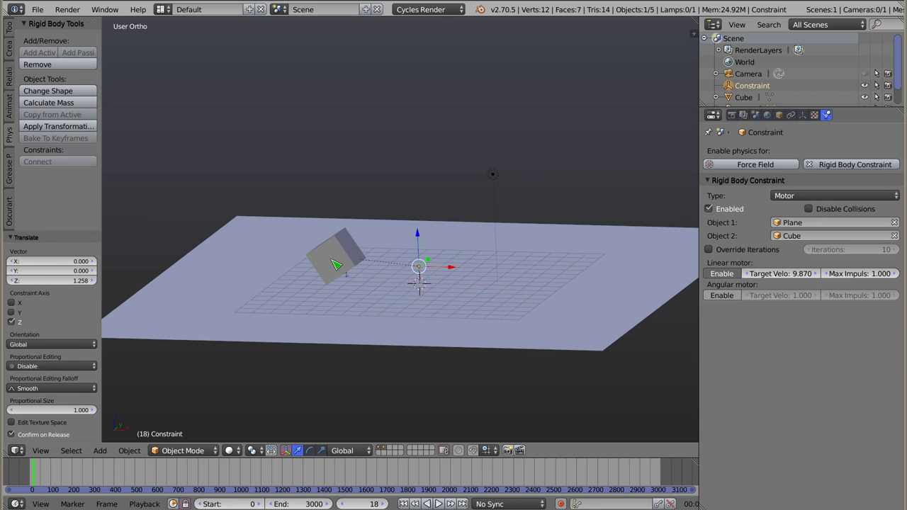
{"action": "key", "text": "alt+a"}
{"action": "key", "text": "alt+a"}
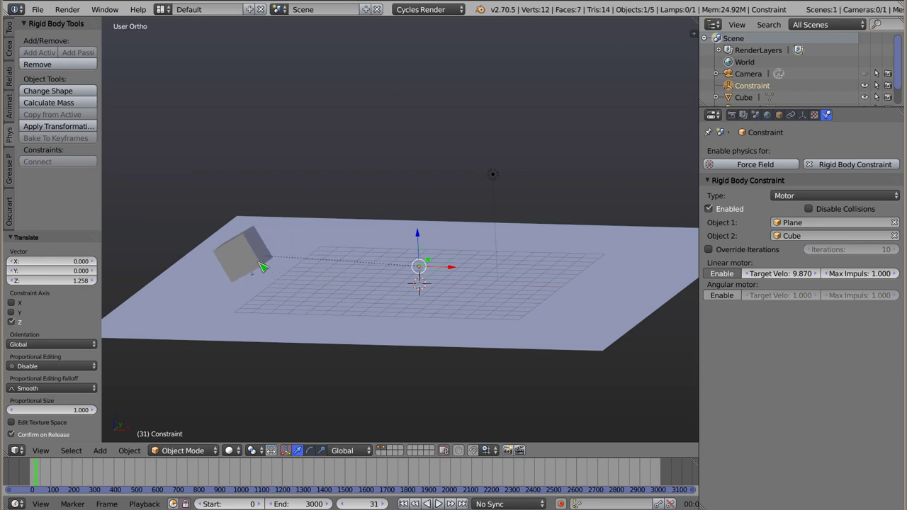
{"action": "scroll", "coordinate": [257, 268], "scroll_direction": "up", "scroll_amount": 3}
{"action": "key", "text": "z"}
{"action": "middle_click_drag", "start_coordinate": [381, 254], "coordinate": [411, 318]}
Select the cube, view it from the front and restore solid shading.
{"action": "left_click", "coordinate": [216, 290]}
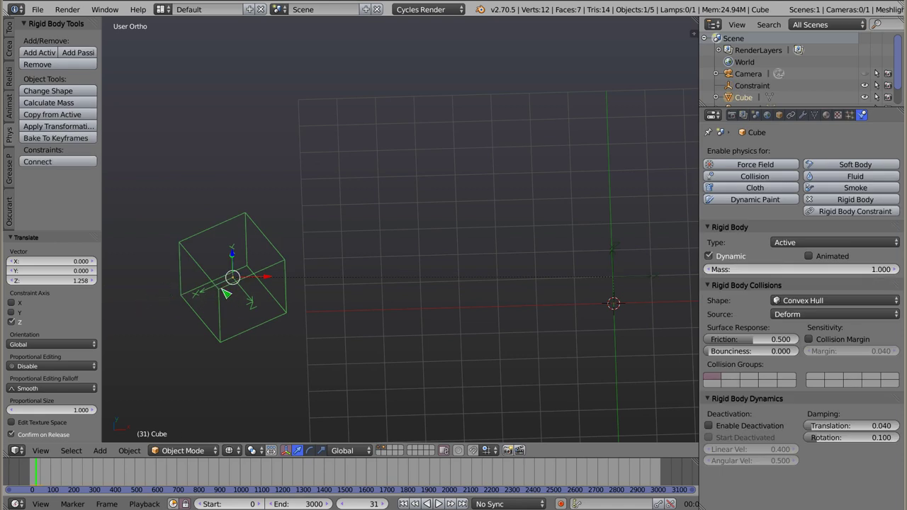
{"action": "middle_click_drag", "start_coordinate": [457, 248], "coordinate": [283, 203]}
{"action": "key", "text": "z"}
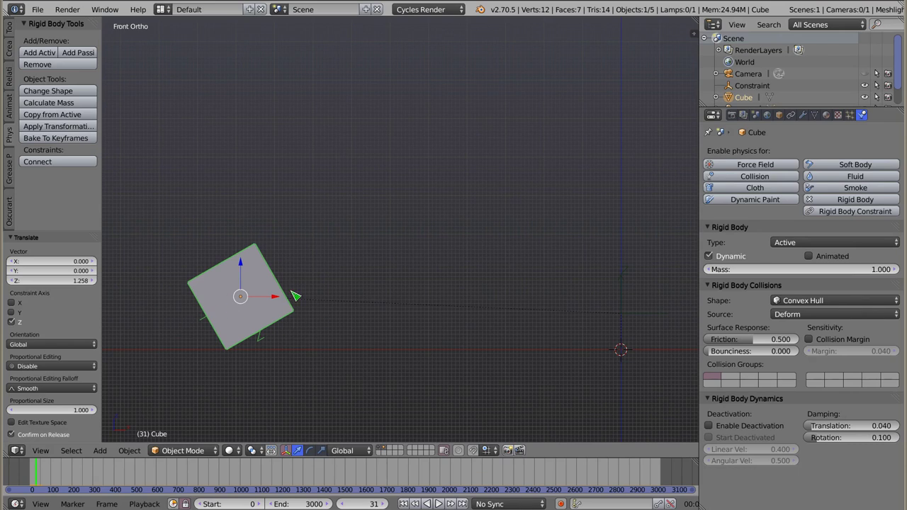
Set the constraint's linear motor target velocity back to 1.000 and replay the simulation twice.
{"action": "right_click", "coordinate": [620, 285]}
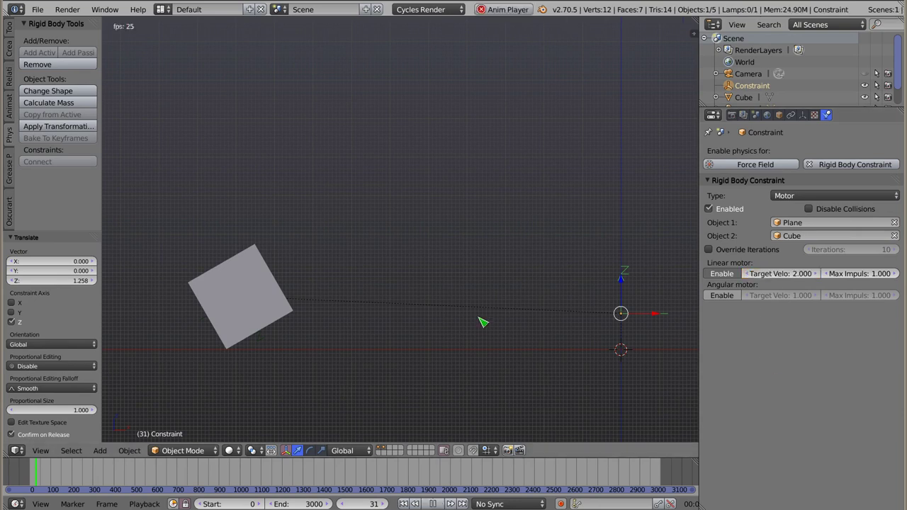
{"action": "key", "text": "alt+a"}
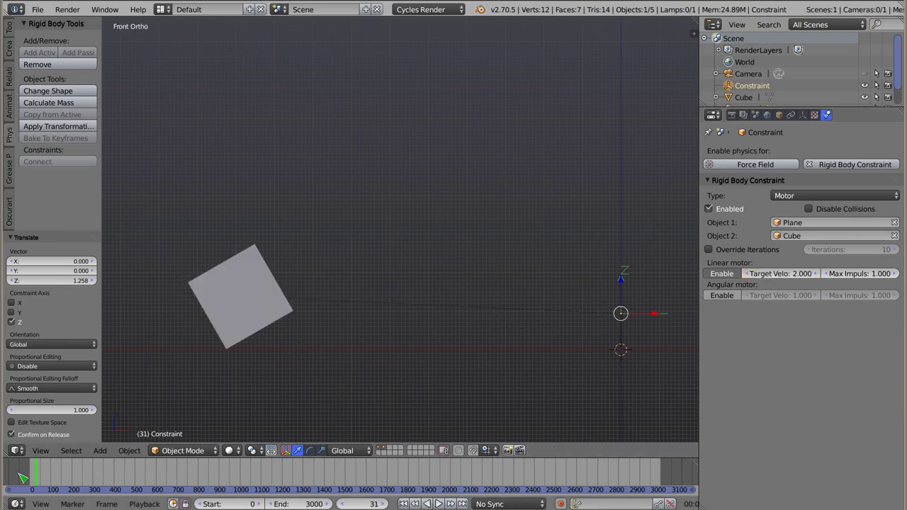
{"action": "key", "text": "Escape"}
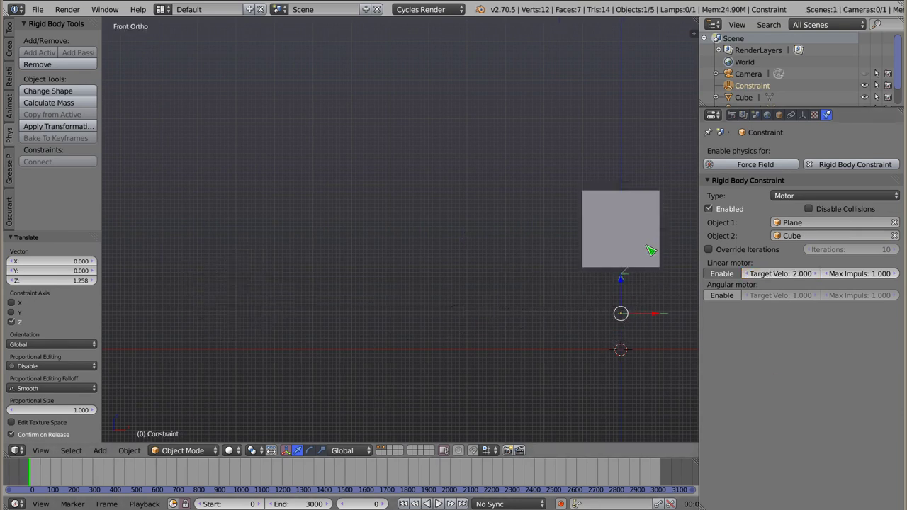
{"action": "key", "text": "alt+a"}
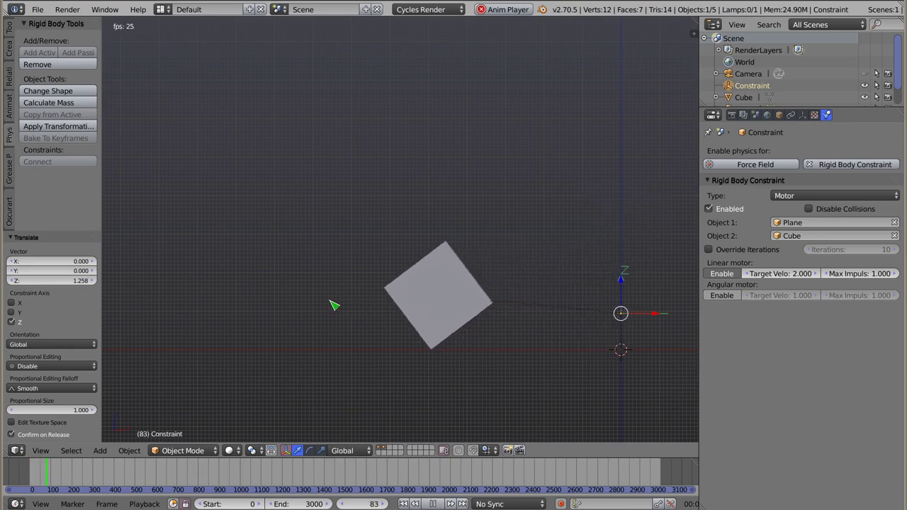
{"action": "mouse_move", "coordinate": [333, 312]}
{"action": "middle_mouse_down"}
{"action": "mouse_move", "coordinate": [370, 298]}
{"action": "mouse_move", "coordinate": [360, 367]}
{"action": "mouse_move", "coordinate": [340, 379]}
{"action": "mouse_move", "coordinate": [259, 330]}
{"action": "middle_mouse_up"}
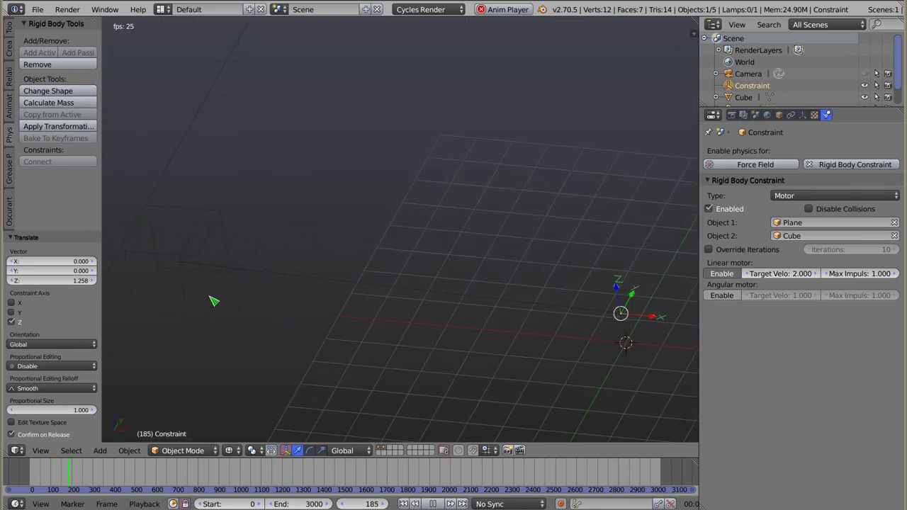
{"action": "key", "text": "Escape"}
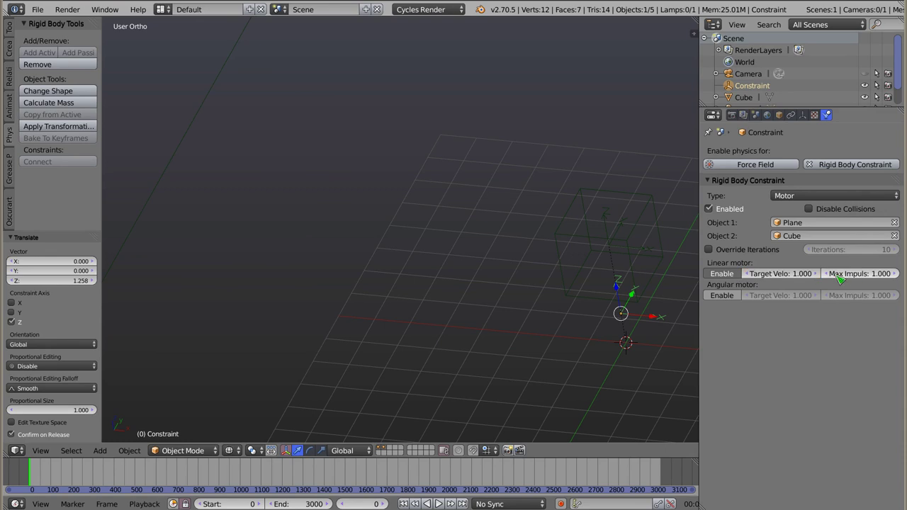
Raise the linear motor's max impulse to 13.910 and replay the simulation in solid shading.
{"action": "key", "text": "z"}
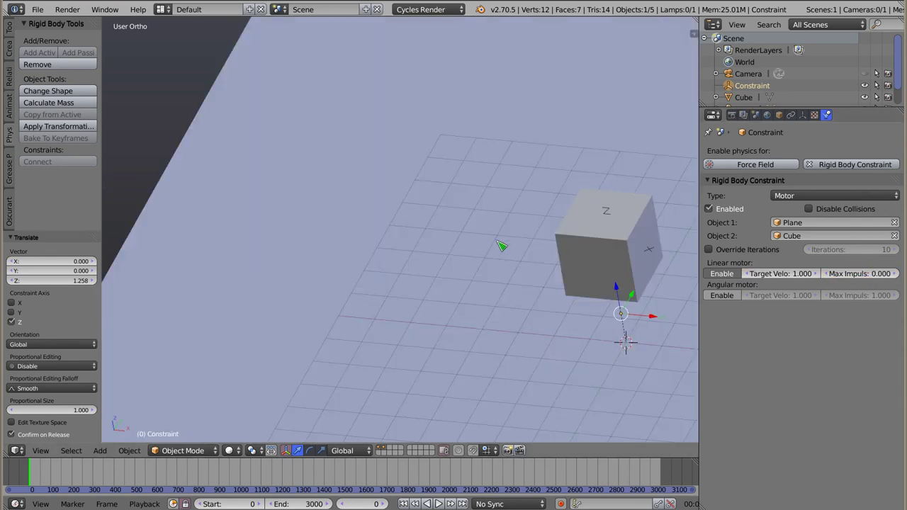
{"action": "key", "text": "alt+a"}
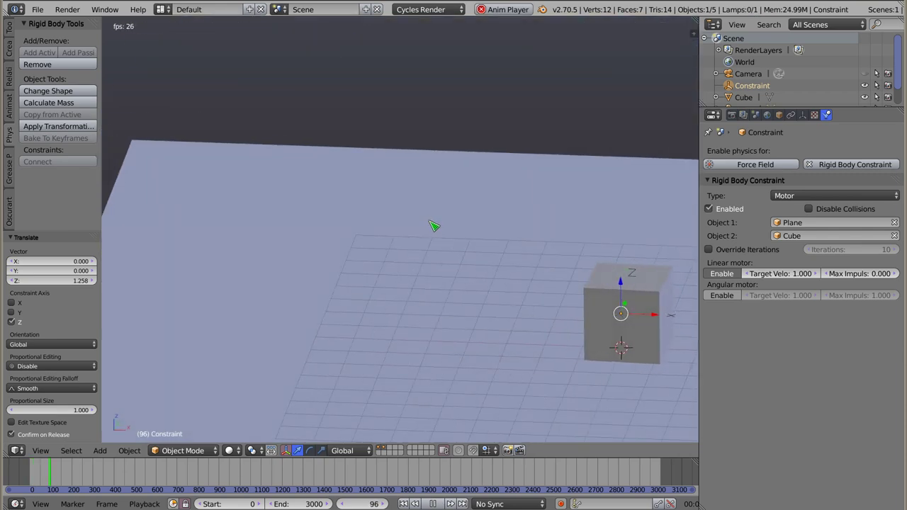
{"action": "left_click_drag", "start_coordinate": [859, 275], "coordinate": [889, 275]}
{"action": "key", "text": "Escape"}
{"action": "key", "text": "alt+a"}
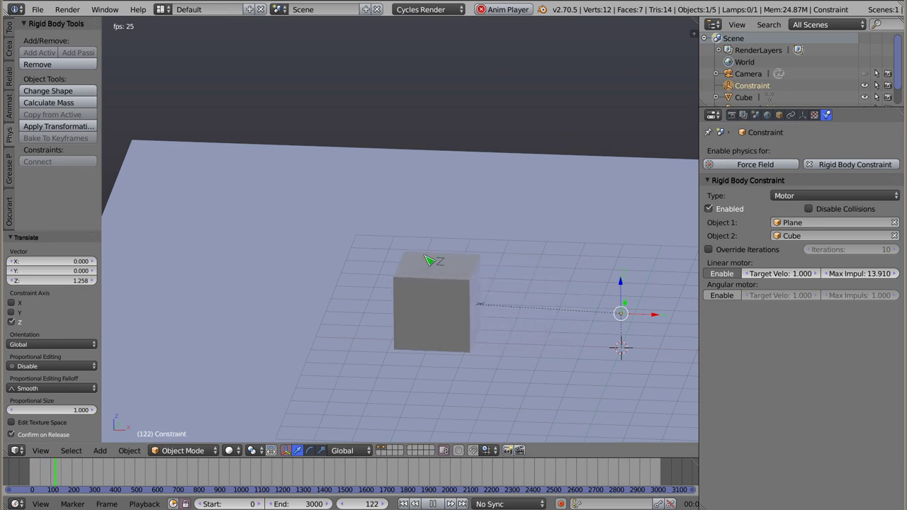
{"action": "key", "text": "Escape"}
Set the linear motor's target velocity to 5.000 and test the cube sliding across the plane.
{"action": "middle_click_drag", "start_coordinate": [473, 273], "coordinate": [428, 217]}
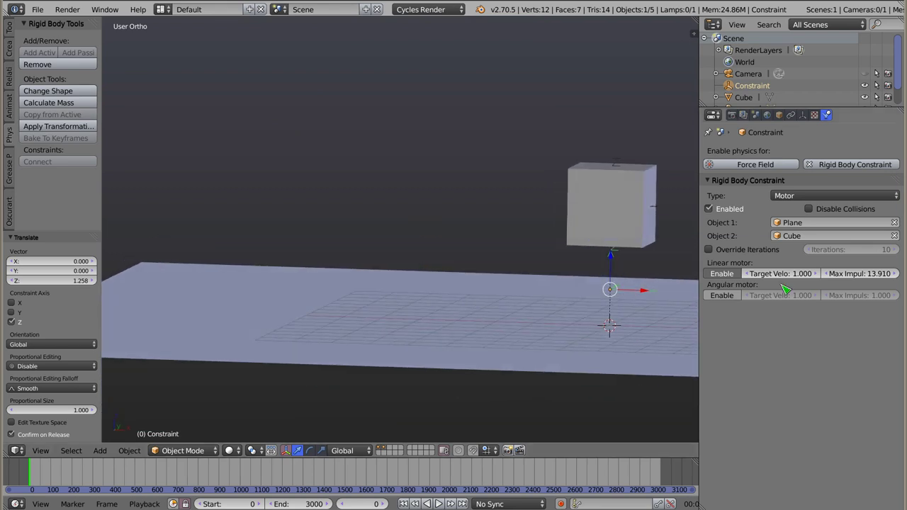
{"action": "left_click", "coordinate": [782, 274]}
{"action": "type", "text": "5"}
{"action": "key", "text": "Return"}
{"action": "key", "text": "alt+a"}
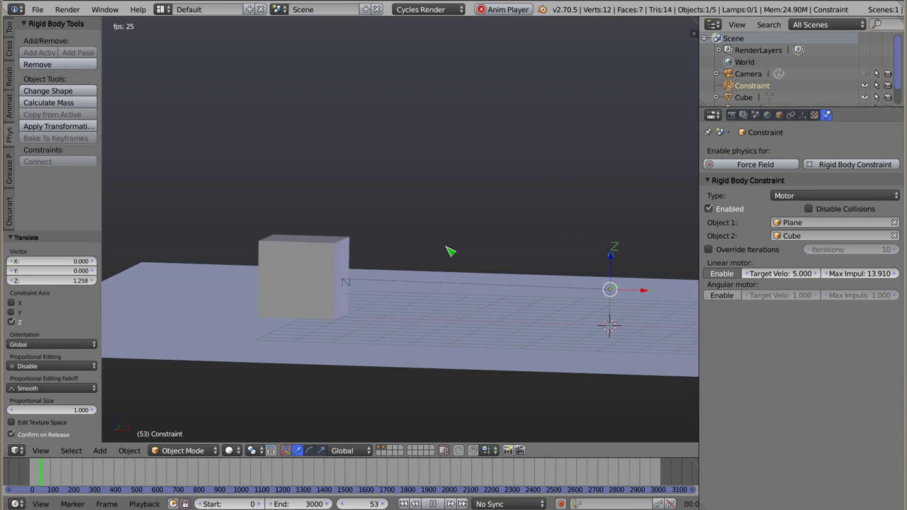
{"action": "key", "text": "Escape"}
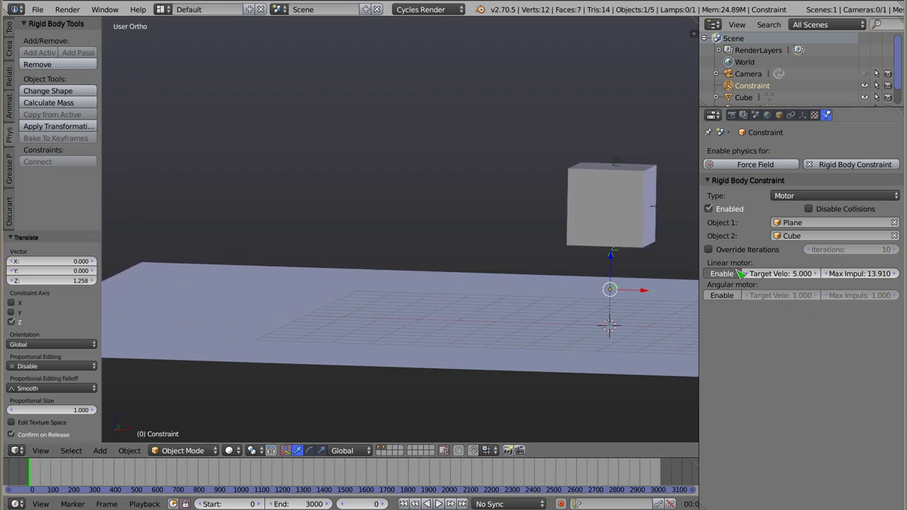
{"action": "mouse_move", "coordinate": [506, 202]}
{"action": "middle_mouse_down"}
{"action": "mouse_move", "coordinate": [371, 196]}
{"action": "mouse_move", "coordinate": [527, 233]}
{"action": "mouse_move", "coordinate": [574, 220]}
{"action": "middle_mouse_up"}
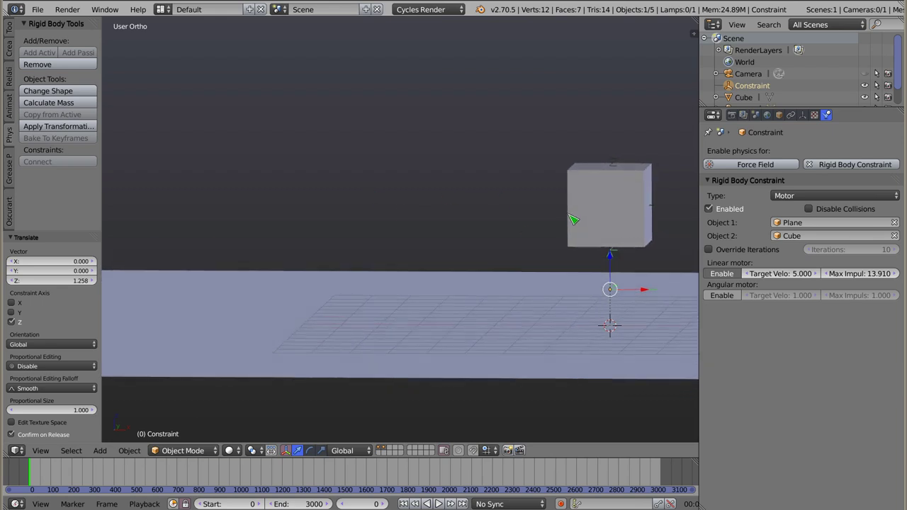
Switch the constraint from the linear motor to the angular motor and watch the cube spin.
{"action": "left_click", "coordinate": [708, 273]}
{"action": "left_click", "coordinate": [727, 295]}
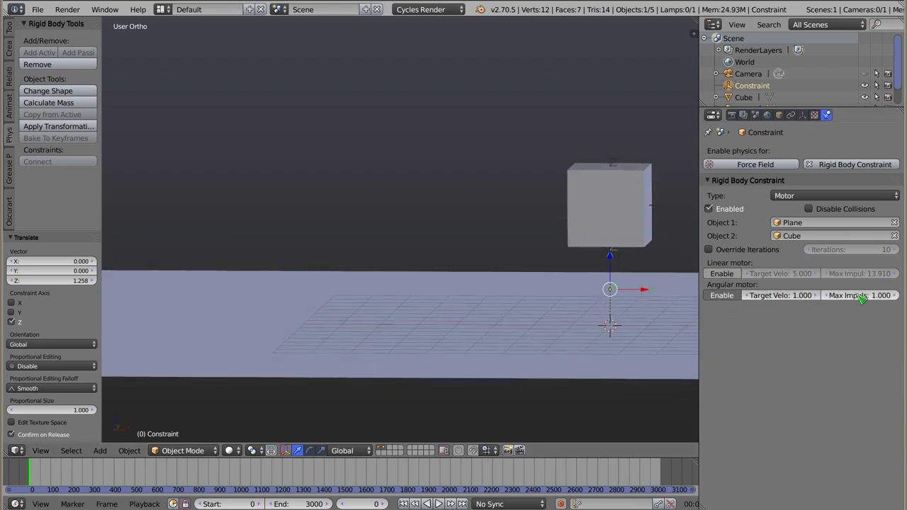
{"action": "key", "text": "alt+a"}
{"action": "mouse_move", "coordinate": [478, 286]}
{"action": "middle_mouse_down"}
{"action": "mouse_move", "coordinate": [508, 331]}
{"action": "mouse_move", "coordinate": [462, 148]}
{"action": "mouse_move", "coordinate": [411, 168]}
{"action": "mouse_move", "coordinate": [407, 187]}
{"action": "mouse_move", "coordinate": [328, 185]}
{"action": "mouse_move", "coordinate": [374, 258]}
{"action": "mouse_move", "coordinate": [333, 264]}
{"action": "mouse_move", "coordinate": [411, 182]}
{"action": "mouse_move", "coordinate": [323, 267]}
{"action": "middle_mouse_up"}
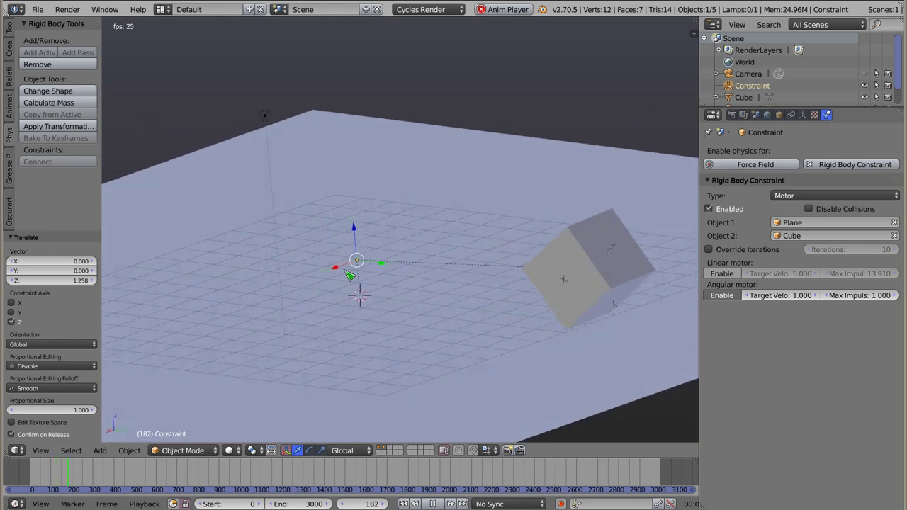
{"action": "key", "text": "shift+Left"}
{"action": "mouse_move", "coordinate": [464, 229]}
{"action": "middle_mouse_down"}
{"action": "mouse_move", "coordinate": [465, 203]}
{"action": "mouse_move", "coordinate": [490, 192]}
{"action": "mouse_move", "coordinate": [509, 273]}
{"action": "mouse_move", "coordinate": [531, 277]}
{"action": "mouse_move", "coordinate": [258, 234]}
{"action": "mouse_move", "coordinate": [263, 229]}
{"action": "mouse_move", "coordinate": [413, 296]}
{"action": "middle_mouse_up"}
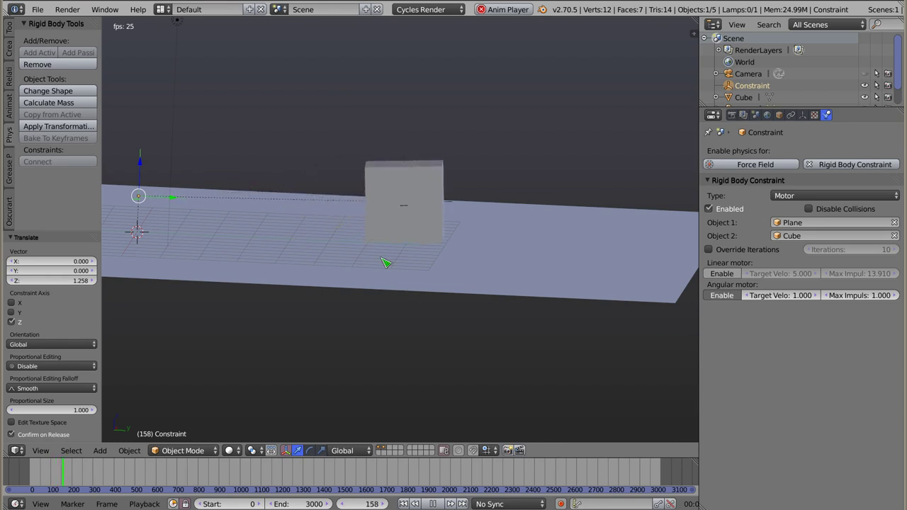
{"action": "key", "text": "Escape"}
Set the angular motor's target velocity to 2 and test the rotation.
{"action": "type", "text": "2"}
{"action": "key", "text": "Return"}
{"action": "key", "text": "alt+a"}
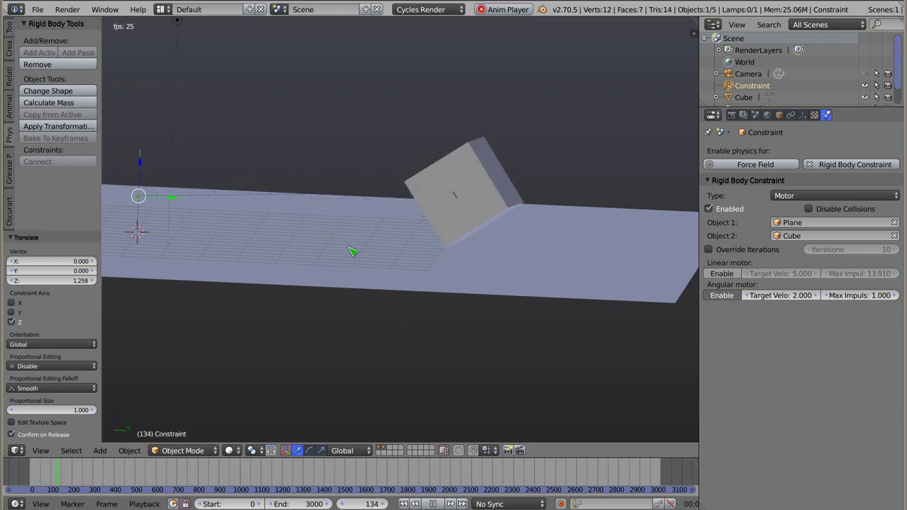
{"action": "key", "text": "Escape"}
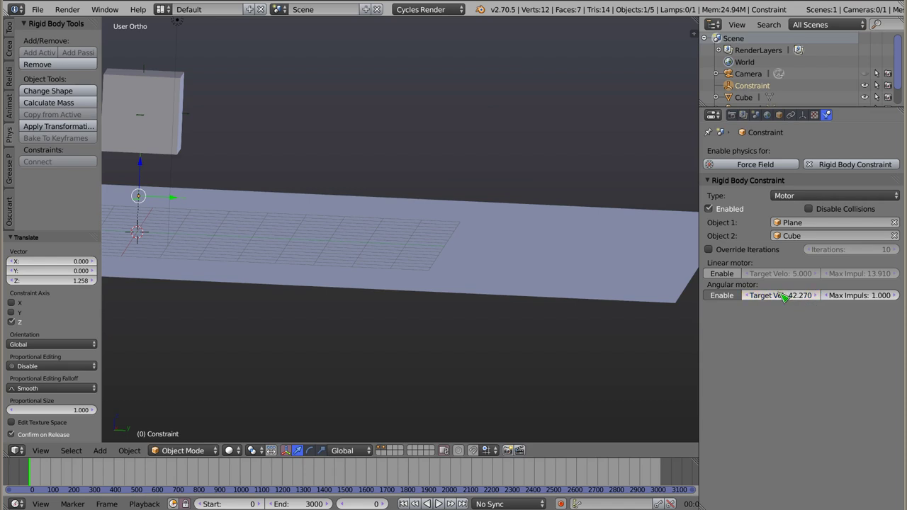
Replay the simulation from several angles, ending on a side view of plane and cube.
{"action": "key", "text": "alt+a"}
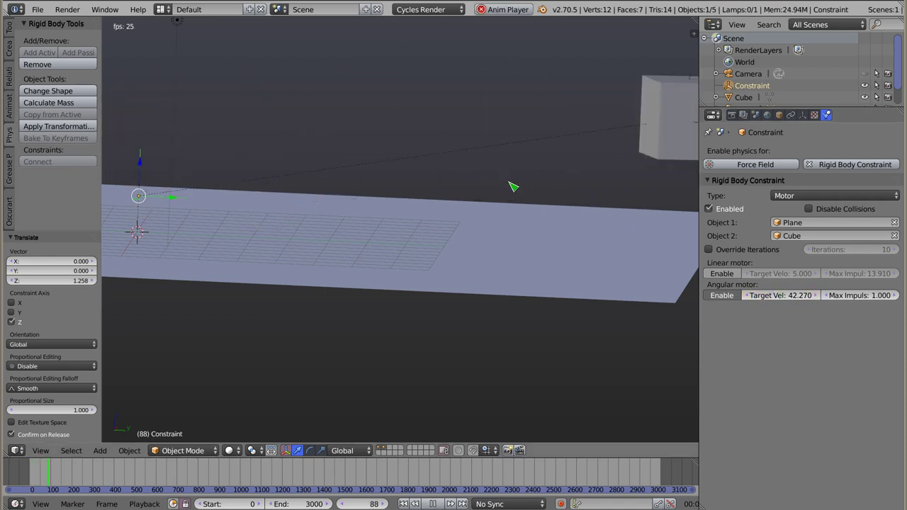
{"action": "key", "text": "Escape"}
{"action": "mouse_move", "coordinate": [297, 175]}
{"action": "middle_mouse_down"}
{"action": "mouse_move", "coordinate": [358, 175]}
{"action": "mouse_move", "coordinate": [397, 206]}
{"action": "middle_mouse_up"}
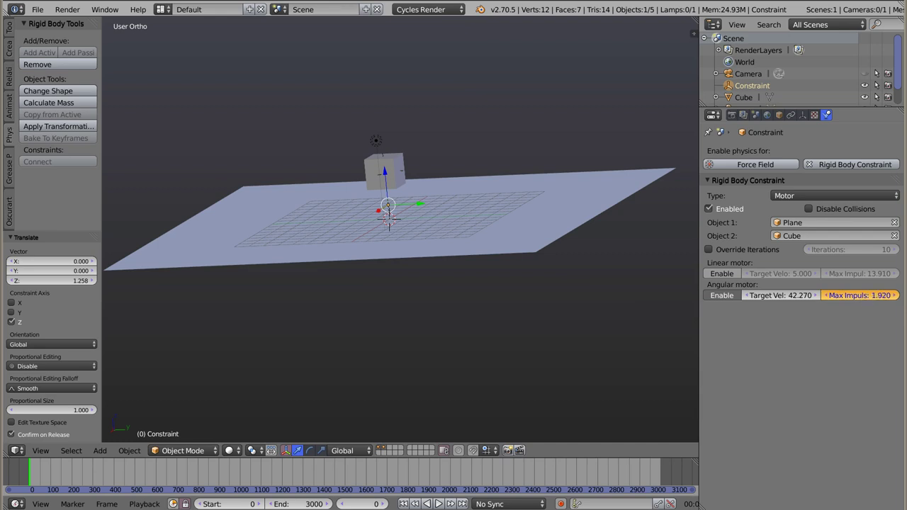
{"action": "key", "text": "alt+a"}
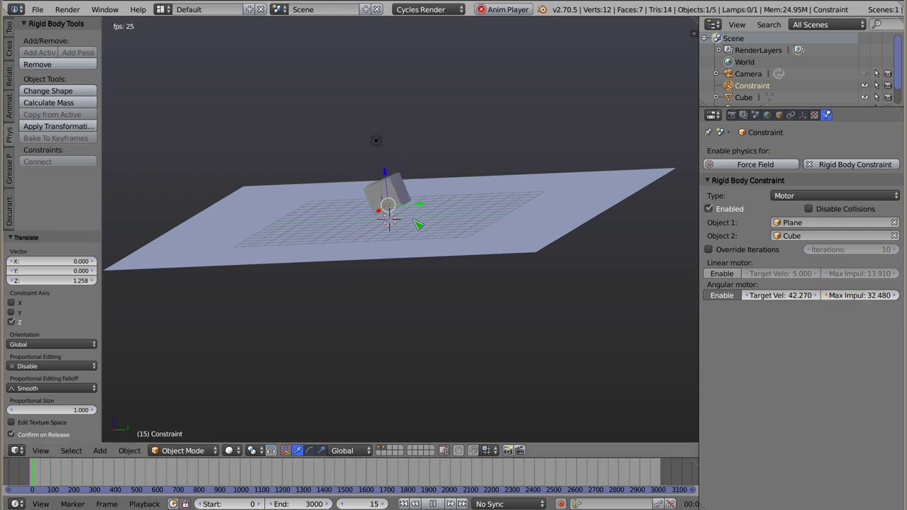
{"action": "mouse_move", "coordinate": [425, 177]}
{"action": "middle_mouse_down"}
{"action": "mouse_move", "coordinate": [440, 202]}
{"action": "mouse_move", "coordinate": [437, 190]}
{"action": "middle_mouse_up"}
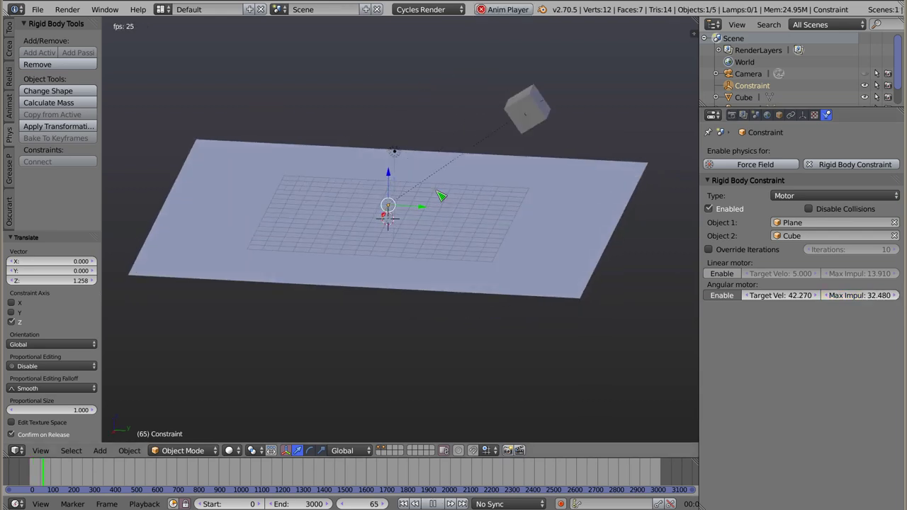
{"action": "key", "text": "Escape"}
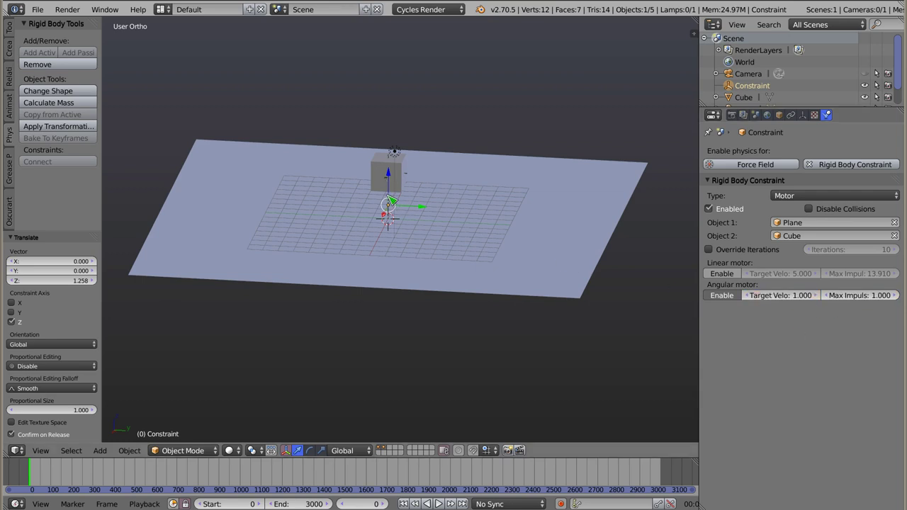
{"action": "middle_click_drag", "start_coordinate": [389, 243], "coordinate": [409, 170]}
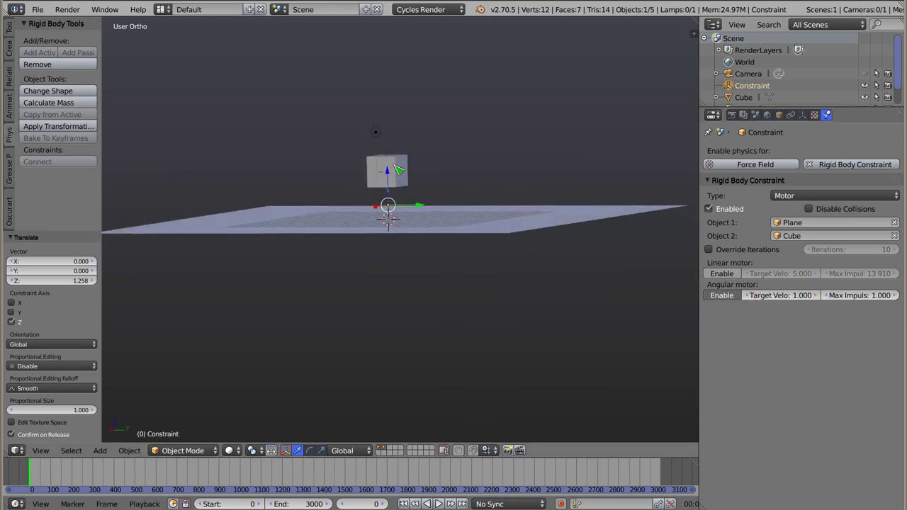
{"action": "scroll", "coordinate": [391, 173], "scroll_direction": "up", "scroll_amount": 2}
{"action": "scroll", "coordinate": [375, 186], "scroll_direction": "up", "scroll_amount": 1}
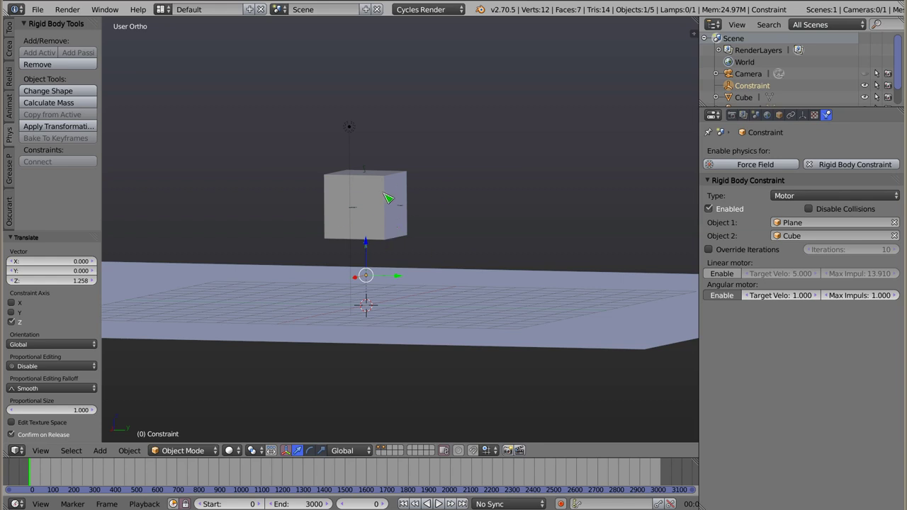
Try the cube as a passive rigid body and the plane as an active one in a playback.
{"action": "right_click", "coordinate": [381, 194]}
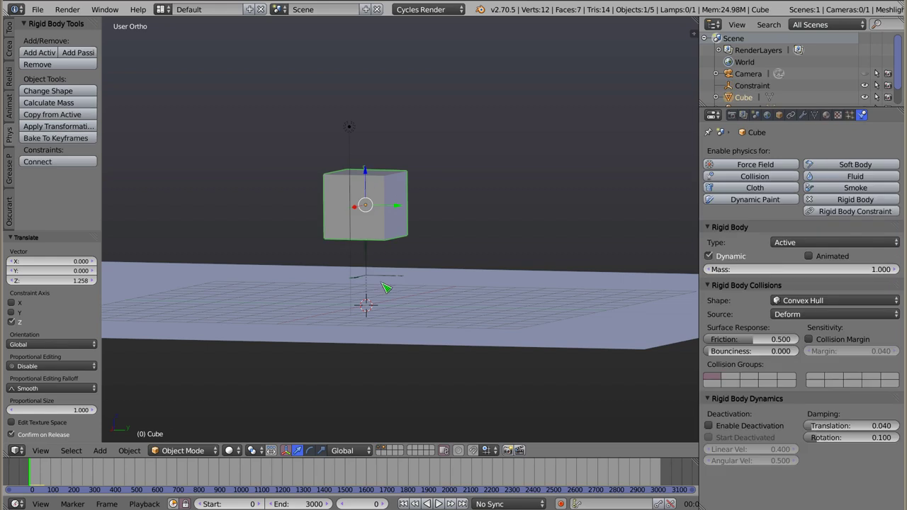
{"action": "left_click", "coordinate": [79, 54]}
{"action": "right_click", "coordinate": [386, 304]}
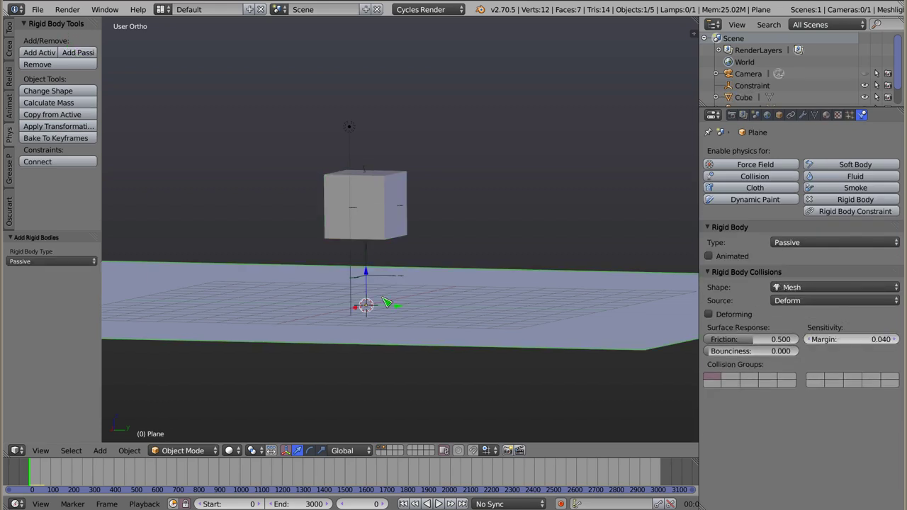
{"action": "left_click", "coordinate": [46, 54]}
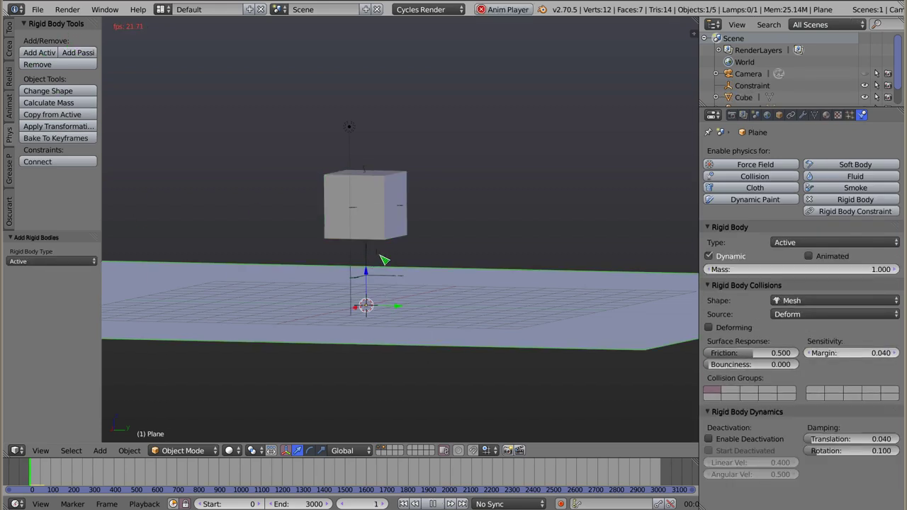
{"action": "key", "text": "alt+a"}
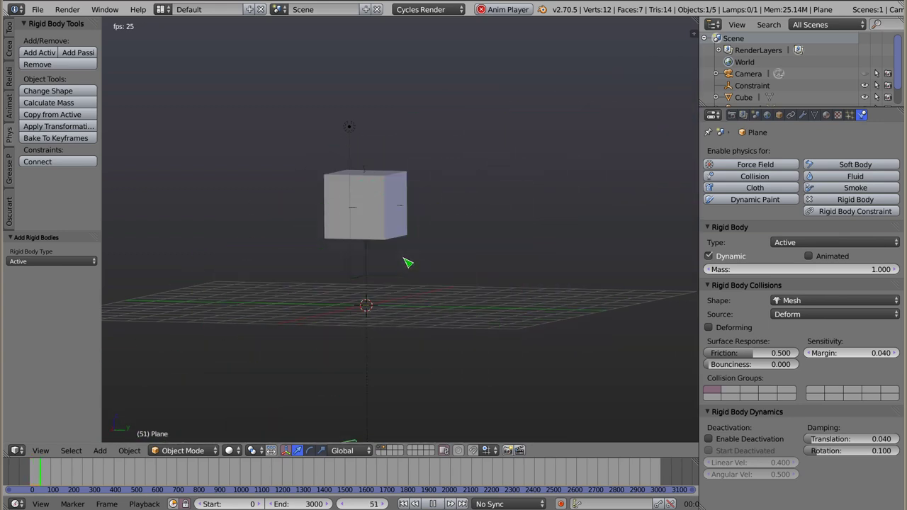
{"action": "key", "text": "Escape"}
Make the cube active, test it, then set the plane back to passive.
{"action": "right_click", "coordinate": [367, 197]}
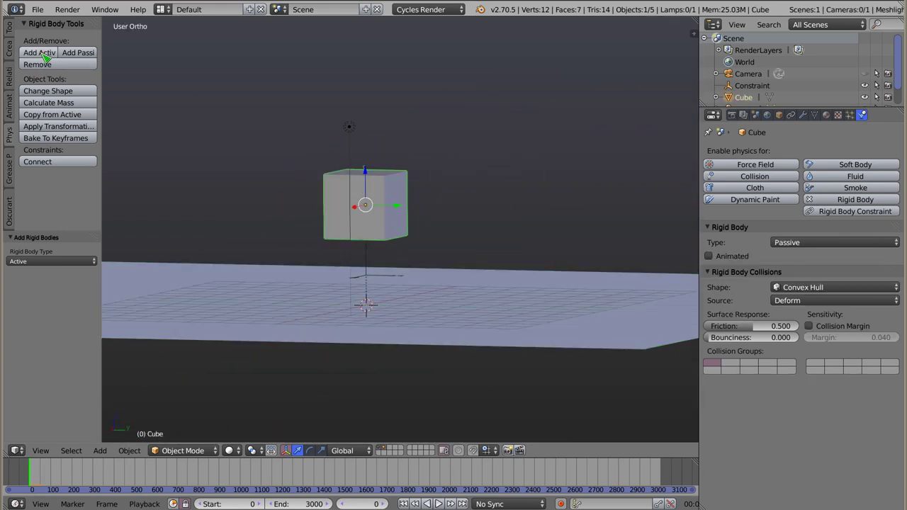
{"action": "left_click", "coordinate": [43, 55]}
{"action": "key", "text": "alt+a"}
{"action": "key", "text": "Escape"}
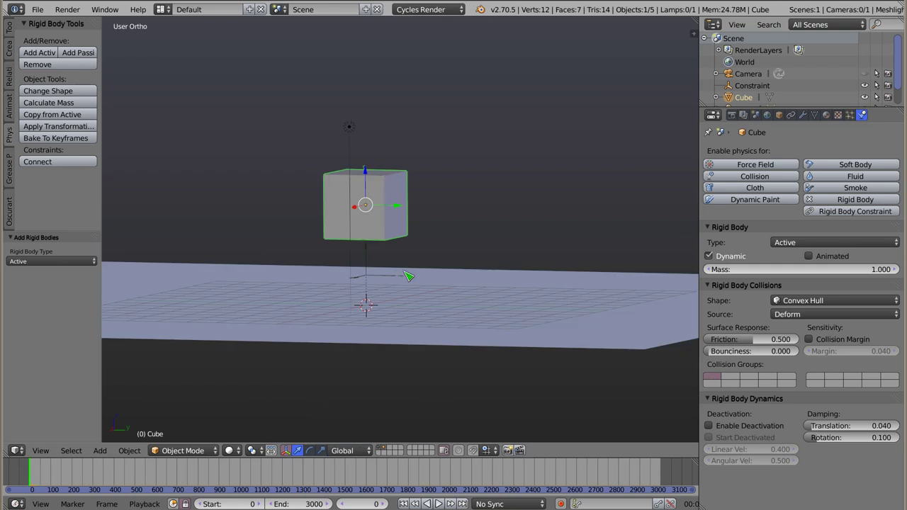
{"action": "right_click", "coordinate": [338, 225]}
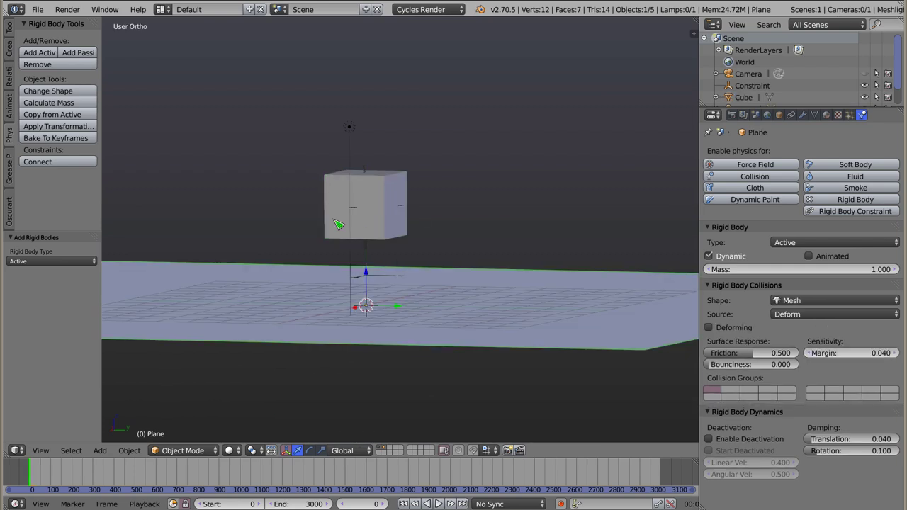
{"action": "left_click", "coordinate": [84, 55]}
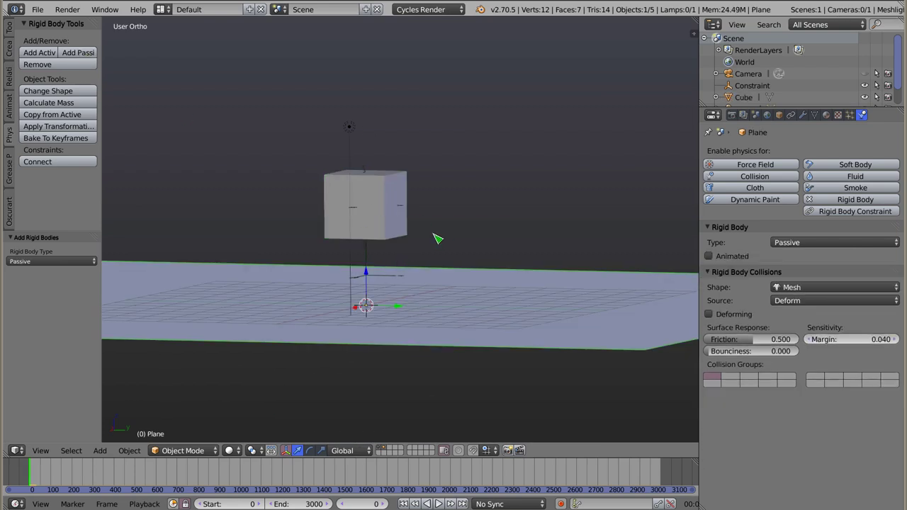
{"action": "middle_click_drag", "start_coordinate": [393, 191], "coordinate": [394, 216]}
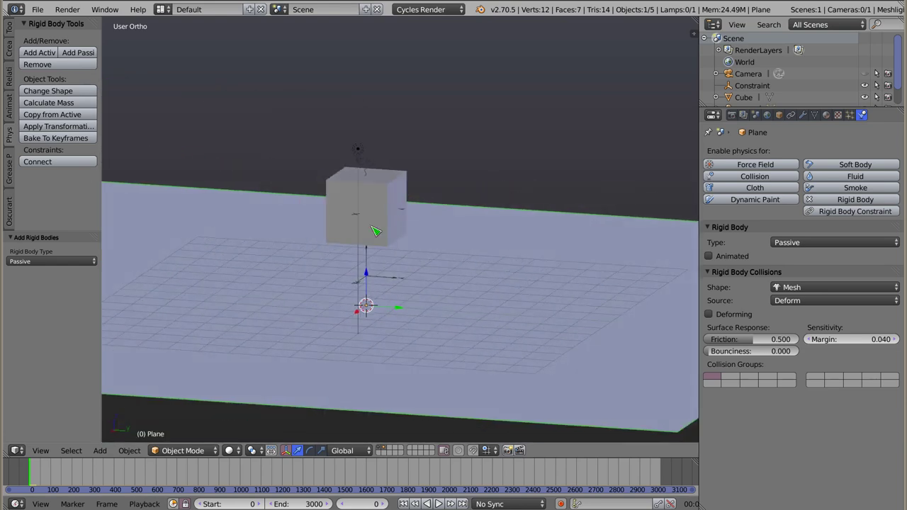
Delete the old cube and plane and add a fresh cube.
{"action": "right_click", "coordinate": [376, 218]}
{"action": "key", "text": "Delete"}
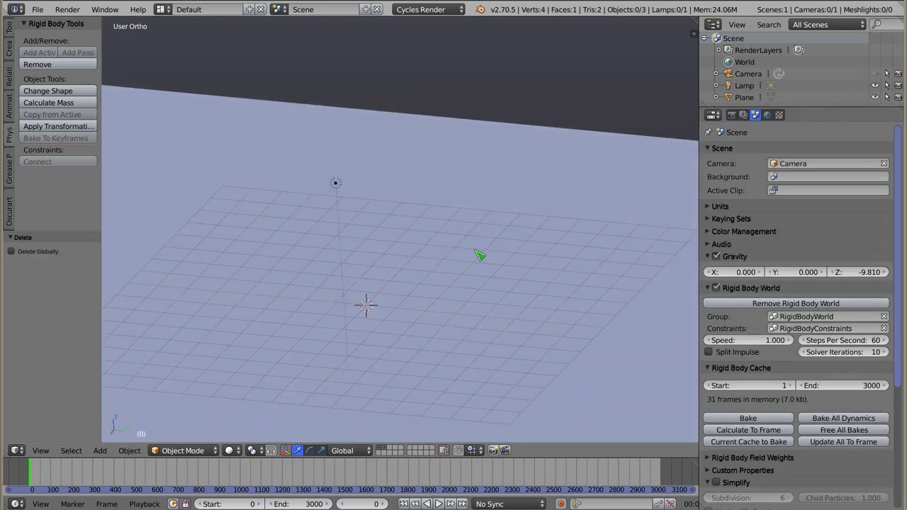
{"action": "right_click", "coordinate": [480, 255]}
{"action": "key", "text": "Delete"}
{"action": "key", "text": "shift+a"}
{"action": "left_click", "coordinate": [404, 253]}
{"action": "middle_click_drag", "start_coordinate": [375, 324], "coordinate": [395, 264]}
Add a cylinder, turn it -95° about X, and move it 2 units along Y against the cube.
{"action": "key", "text": "shift+a"}
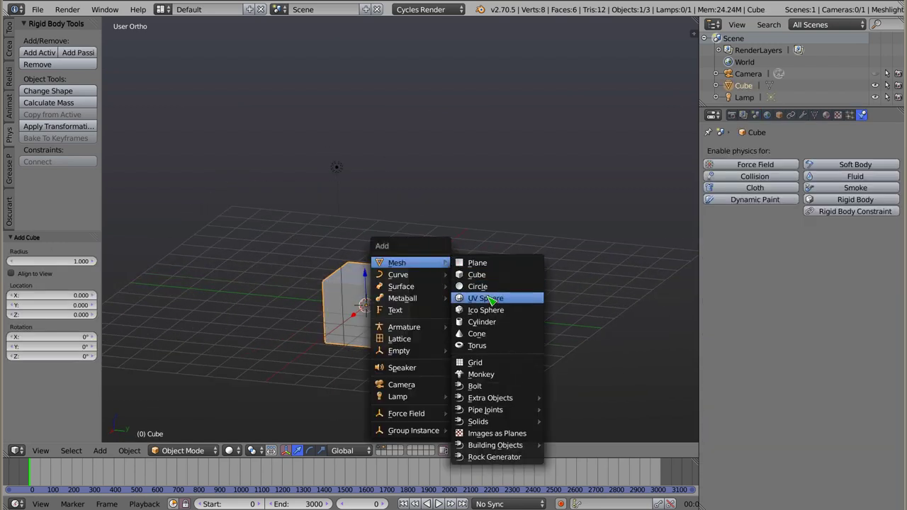
{"action": "left_click", "coordinate": [489, 323]}
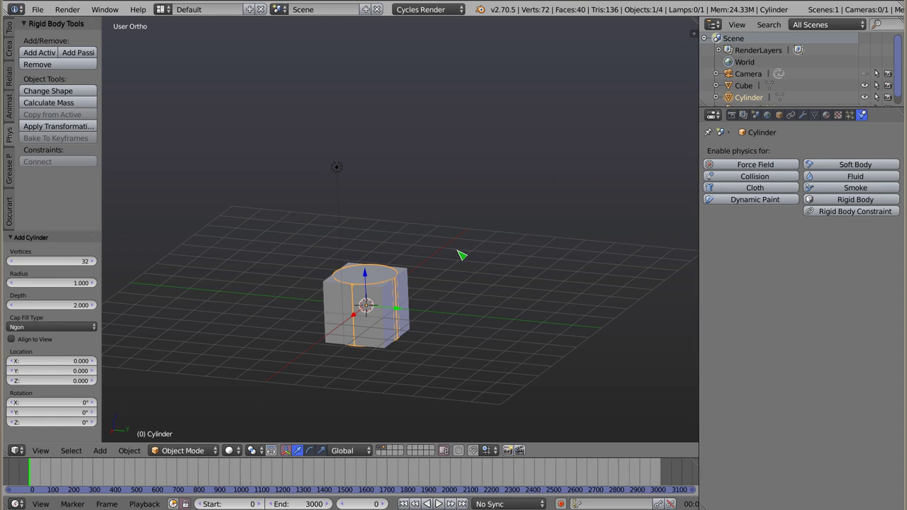
{"action": "middle_click_drag", "start_coordinate": [413, 300], "coordinate": [426, 257]}
{"action": "key", "text": "r"}
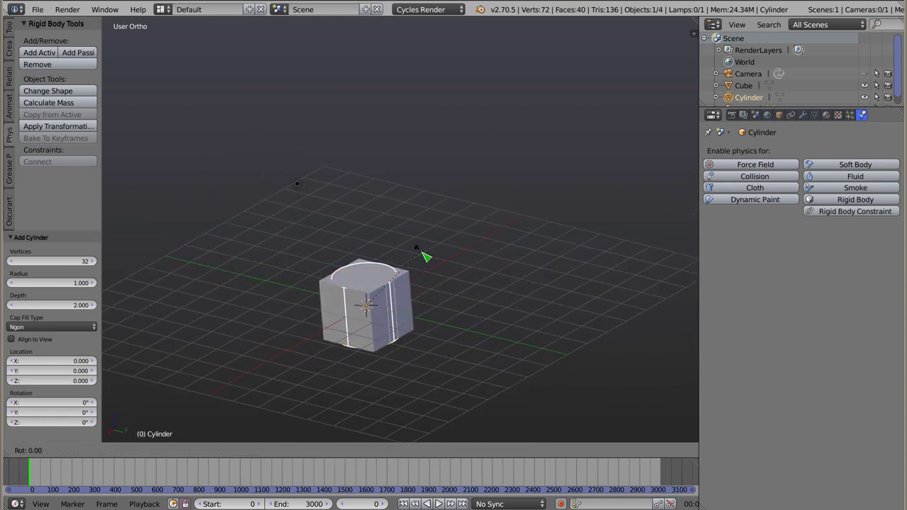
{"action": "key", "text": "x"}
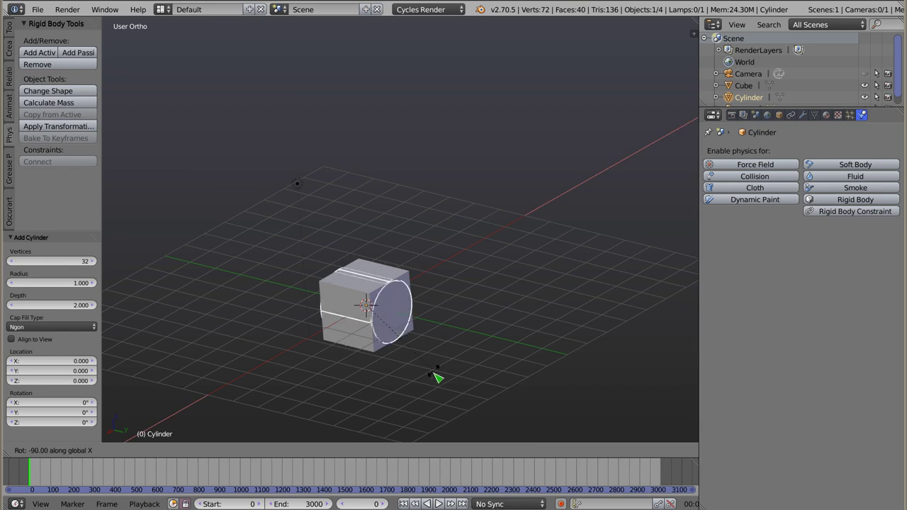
{"action": "left_click", "coordinate": [435, 381]}
{"action": "key", "text": "r"}
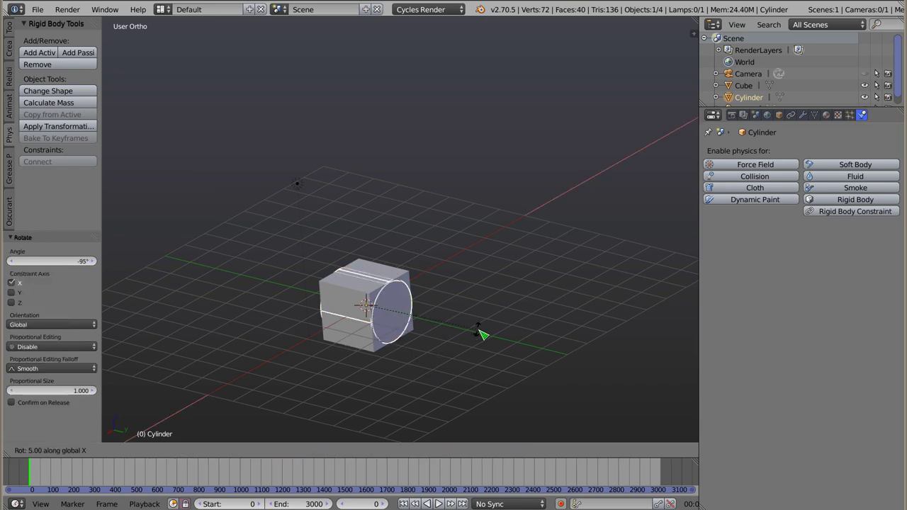
{"action": "left_click", "coordinate": [385, 325]}
{"action": "left_click_drag", "start_coordinate": [389, 312], "coordinate": [441, 334], "text": "ctrl"}
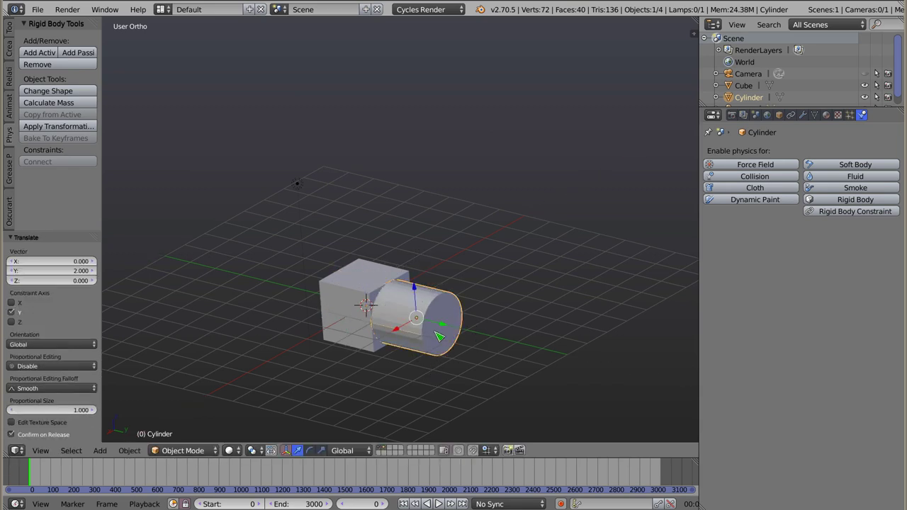
{"action": "middle_click_drag", "start_coordinate": [386, 285], "coordinate": [354, 247]}
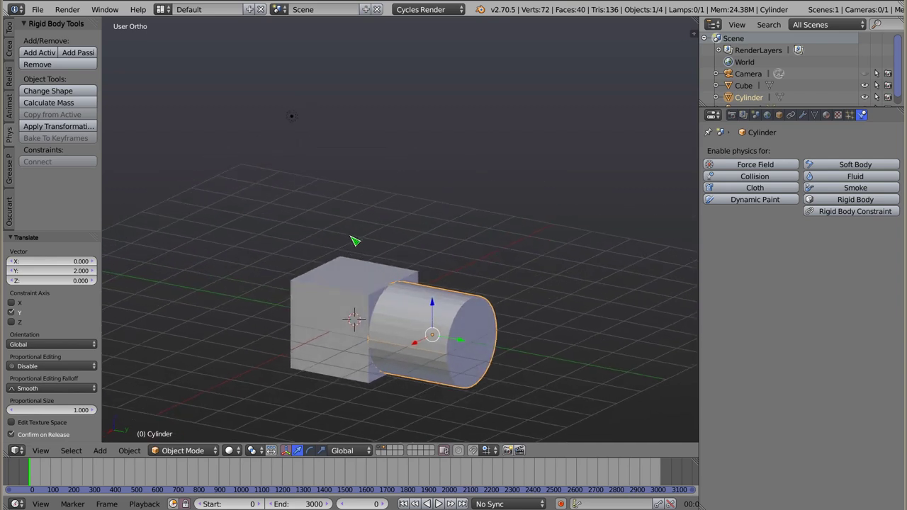
{"action": "right_click", "coordinate": [355, 297], "text": "shift"}
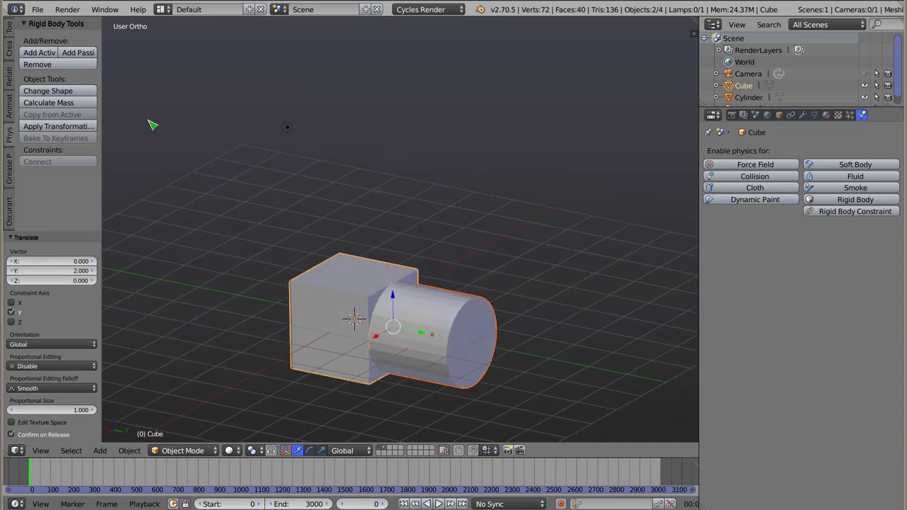
Make the cube a passive rigid body and the cylinder an active one, then run a test playback.
{"action": "right_click", "coordinate": [421, 297]}
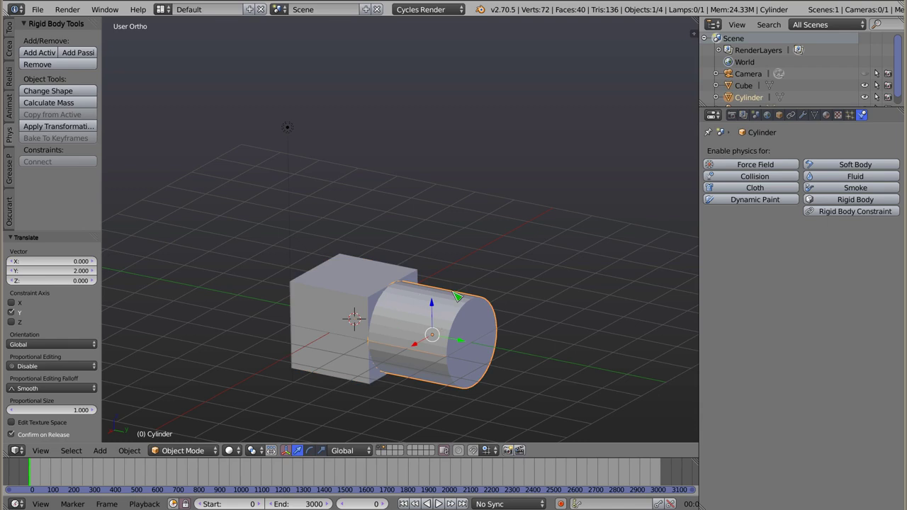
{"action": "middle_click_drag", "start_coordinate": [445, 305], "coordinate": [397, 280]}
{"action": "right_click", "coordinate": [369, 259]}
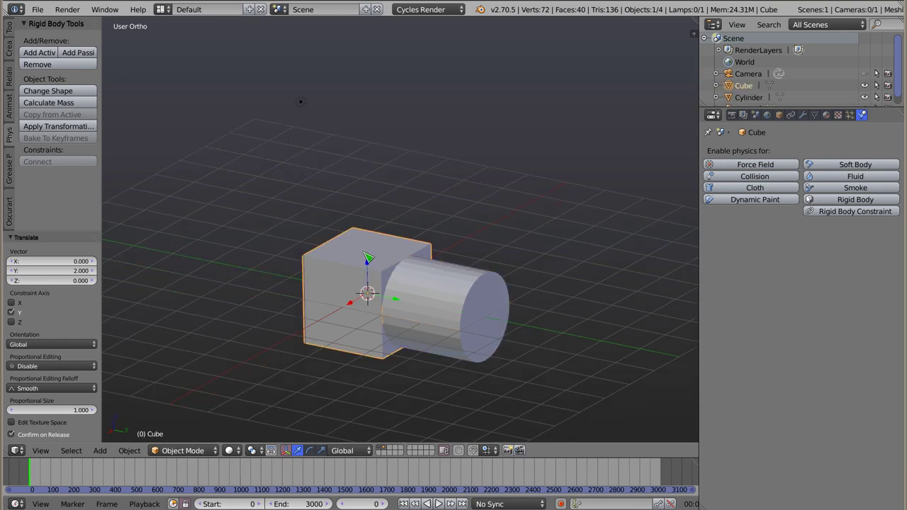
{"action": "left_click", "coordinate": [78, 53]}
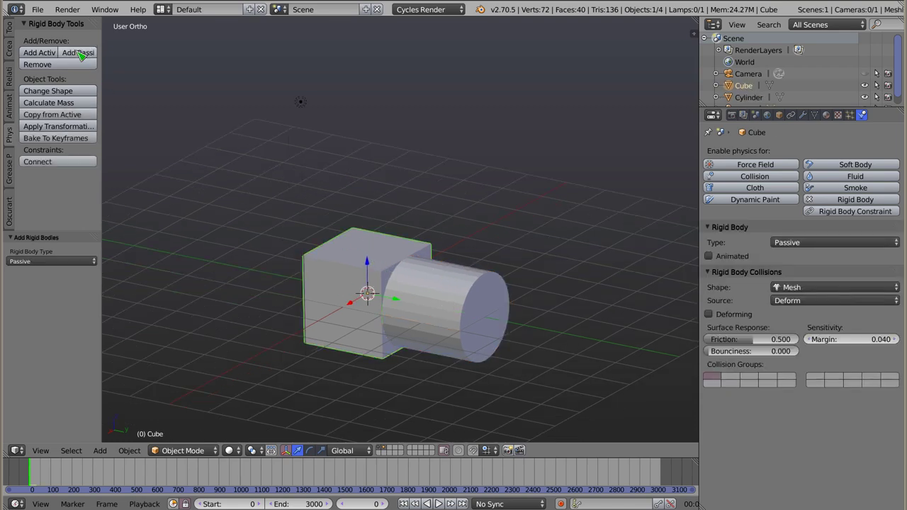
{"action": "right_click", "coordinate": [445, 310]}
{"action": "left_click", "coordinate": [39, 52]}
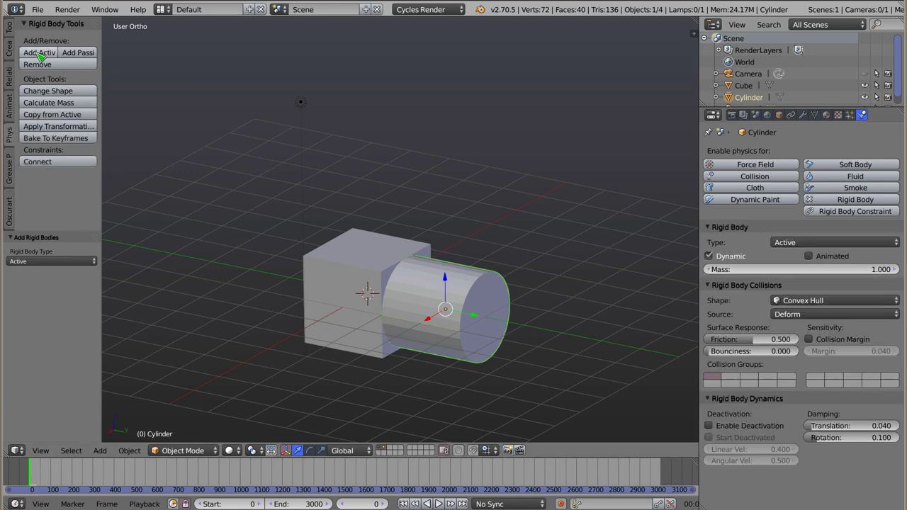
{"action": "key", "text": "alt+a"}
{"action": "key", "text": "Escape"}
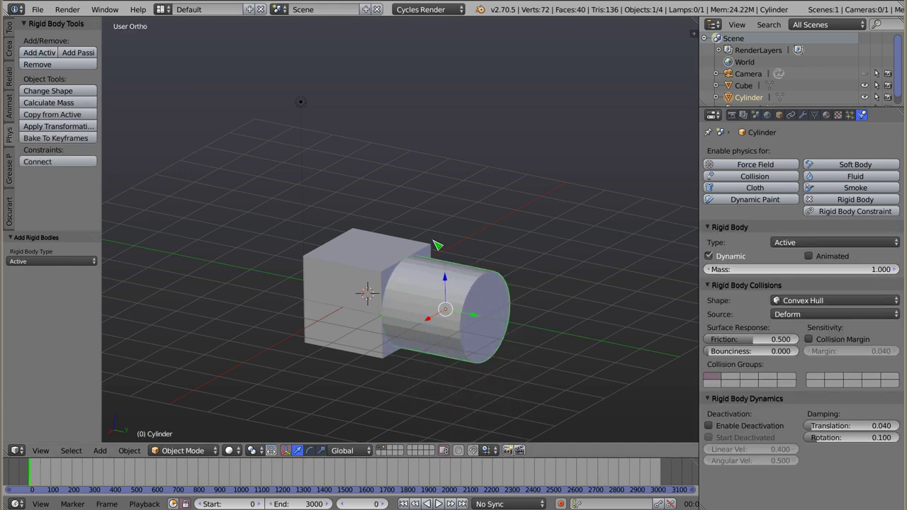
{"action": "middle_click_drag", "start_coordinate": [415, 304], "coordinate": [399, 216], "text": "shift"}
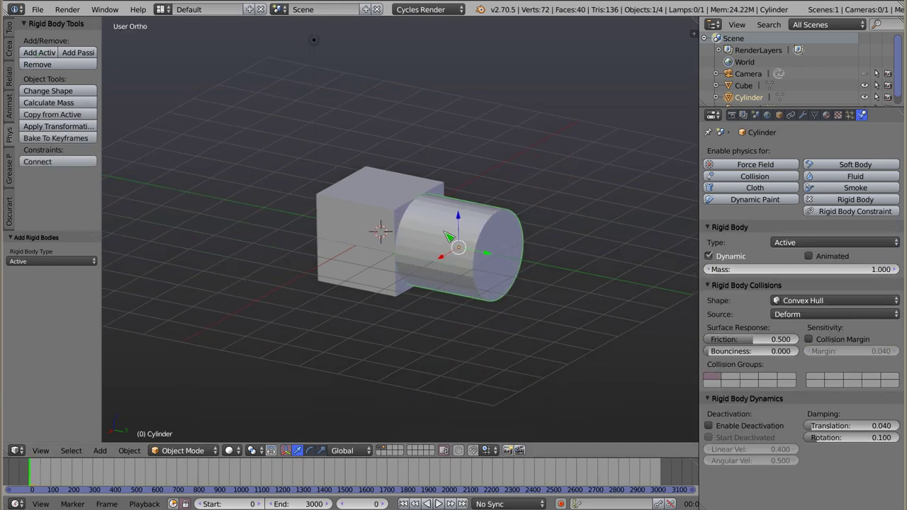
{"action": "right_click", "coordinate": [389, 205], "text": "shift"}
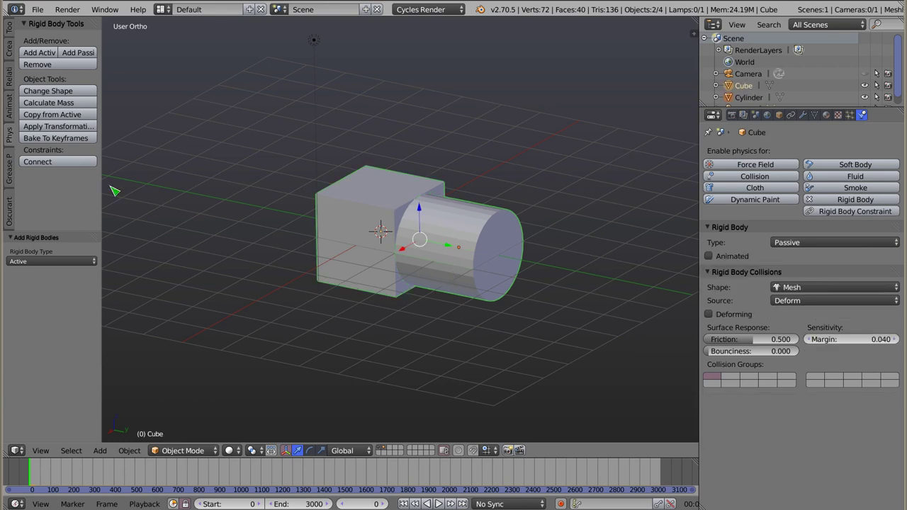
Connect the cube and cylinder with a constraint and play the simulation twice.
{"action": "left_click", "coordinate": [67, 162]}
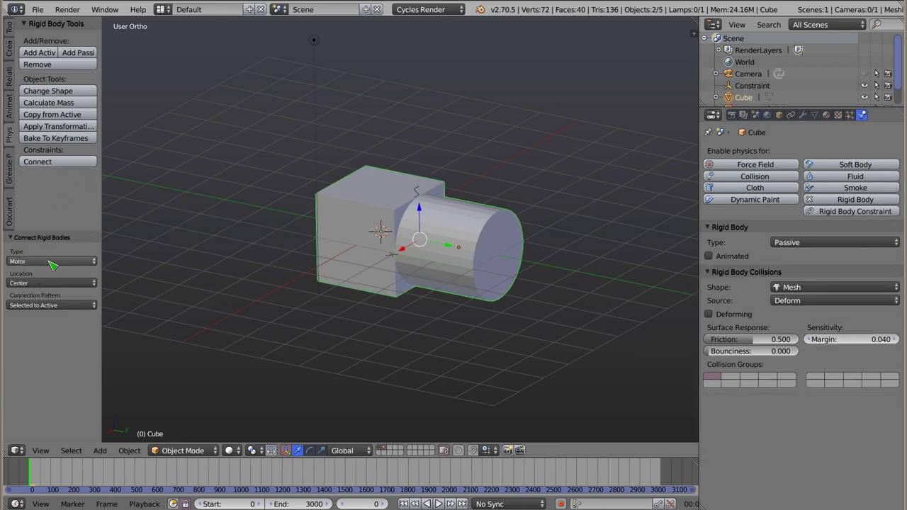
{"action": "key", "text": "alt+a"}
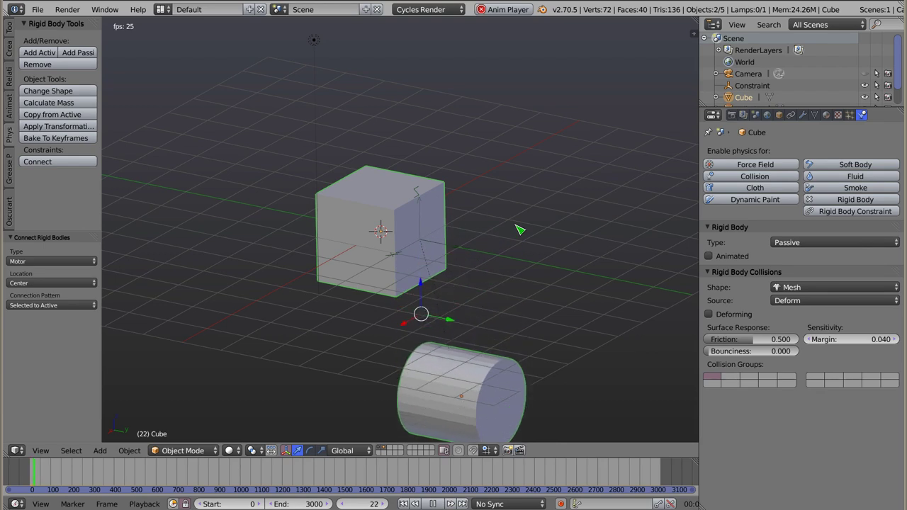
{"action": "key", "text": "Escape"}
{"action": "scroll", "coordinate": [439, 270], "scroll_direction": "down", "scroll_amount": 5}
{"action": "key", "text": "alt+a"}
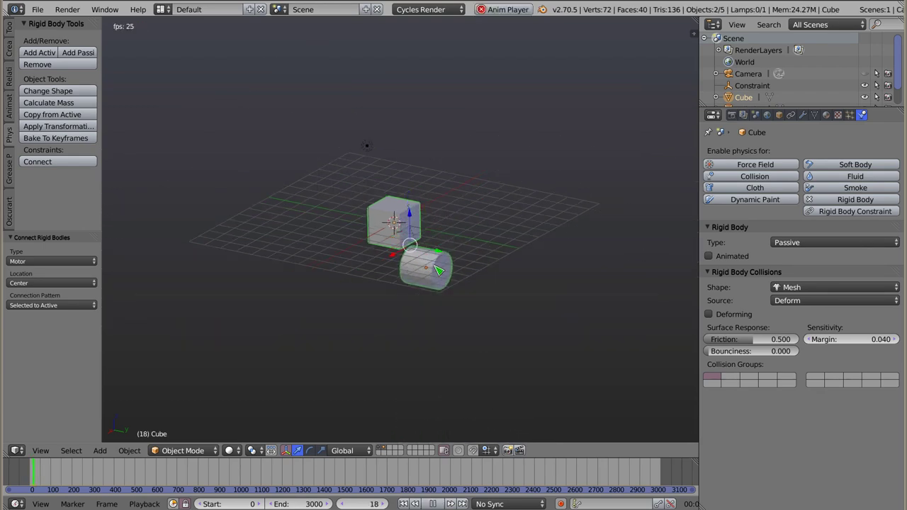
{"action": "key", "text": "Escape"}
Replay the simulation in wireframe, then return to solid shading at a low side view.
{"action": "key", "text": "z"}
{"action": "key", "text": "alt+a"}
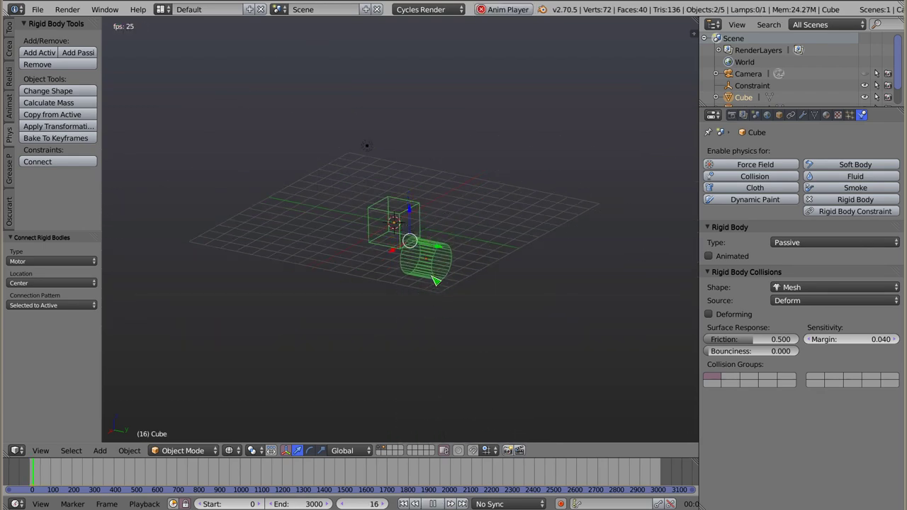
{"action": "key", "text": "Escape"}
{"action": "scroll", "coordinate": [411, 231], "scroll_direction": "up", "scroll_amount": 5}
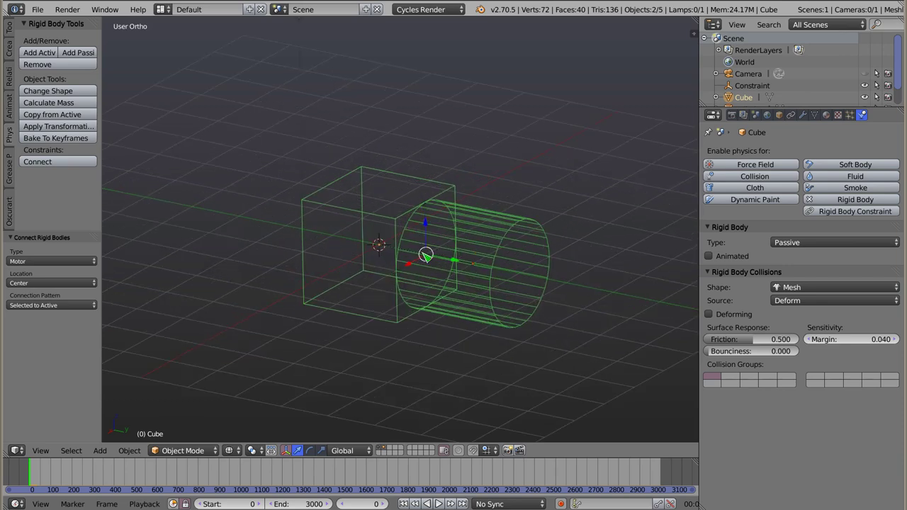
{"action": "key", "text": "z"}
{"action": "mouse_move", "coordinate": [425, 255]}
{"action": "middle_mouse_down"}
{"action": "mouse_move", "coordinate": [403, 207]}
{"action": "mouse_move", "coordinate": [407, 330]}
{"action": "middle_mouse_up"}
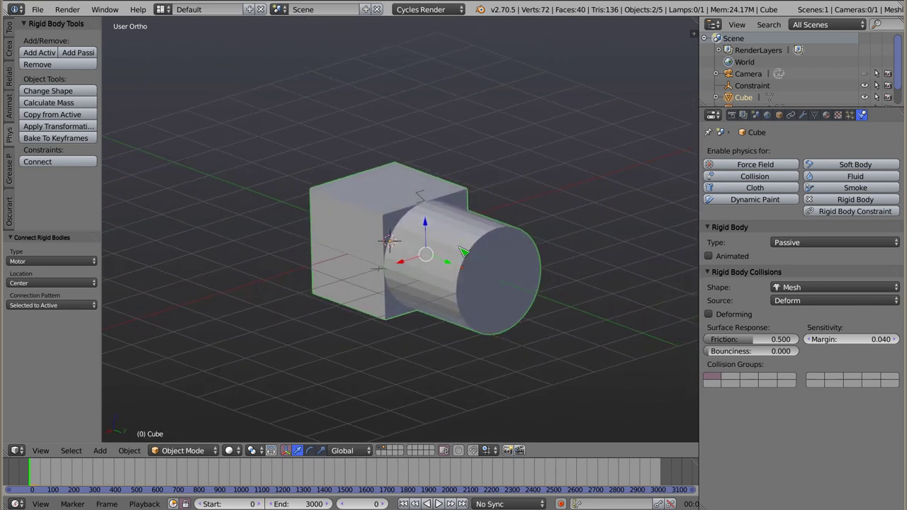
{"action": "middle_click_drag", "start_coordinate": [352, 217], "coordinate": [327, 225]}
{"action": "middle_click_drag", "start_coordinate": [378, 264], "coordinate": [395, 265]}
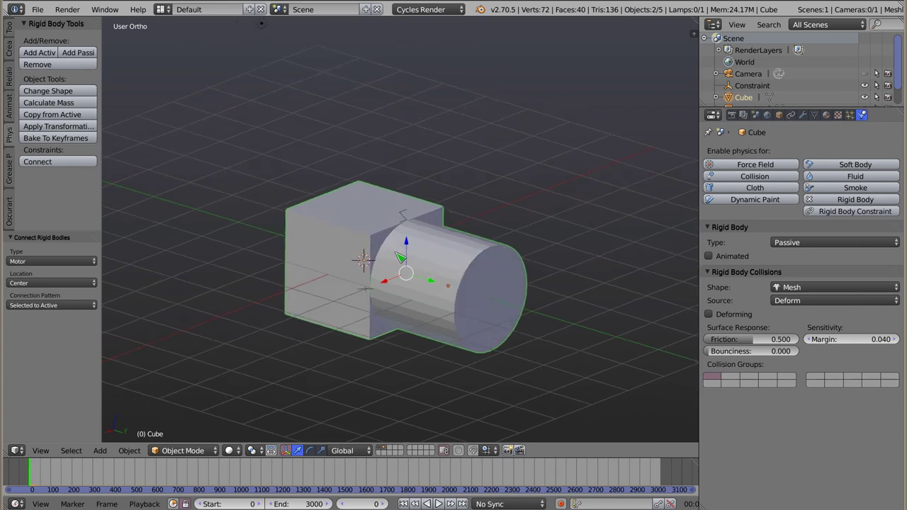
Add a Hinge constraint between cube and cylinder and shift the Motor constraint -0.118 along Y.
{"action": "left_click", "coordinate": [69, 165]}
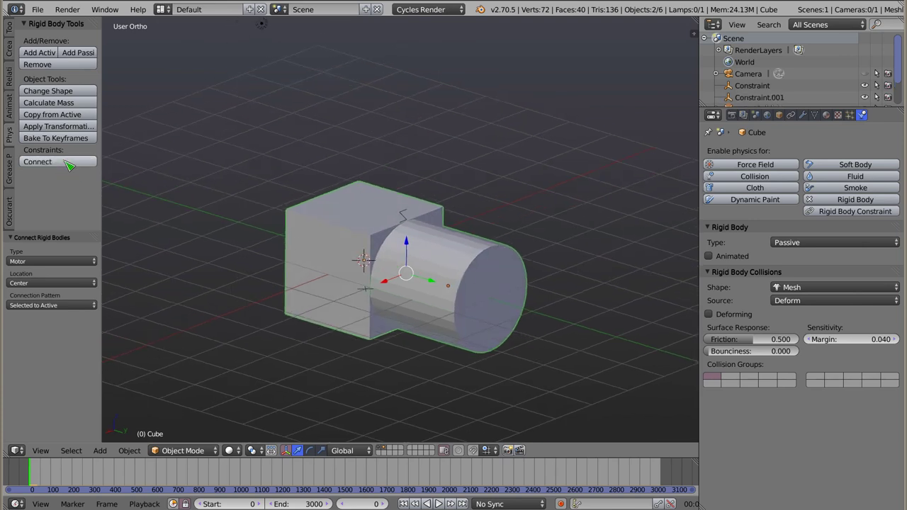
{"action": "left_click", "coordinate": [60, 262]}
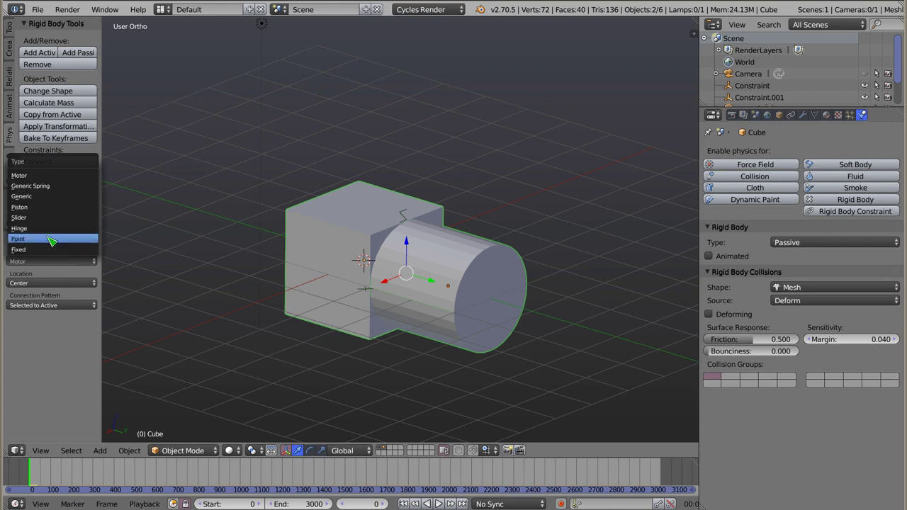
{"action": "left_click", "coordinate": [52, 234]}
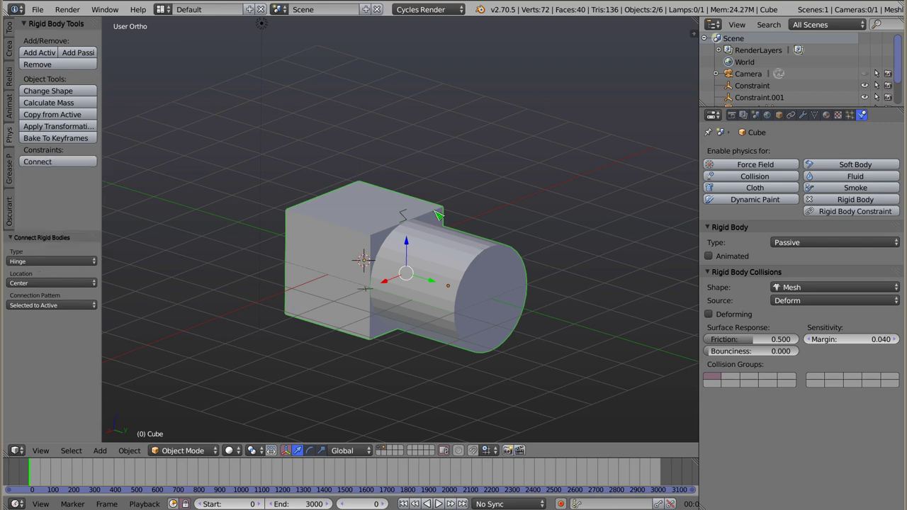
{"action": "left_click", "coordinate": [404, 218]}
{"action": "key", "text": "z"}
{"action": "mouse_move", "coordinate": [364, 283]}
{"action": "middle_mouse_down"}
{"action": "mouse_move", "coordinate": [375, 344]}
{"action": "mouse_move", "coordinate": [377, 310]}
{"action": "middle_mouse_up"}
{"action": "mouse_move", "coordinate": [433, 290]}
{"action": "left_mouse_down"}
{"action": "mouse_move", "coordinate": [422, 284]}
{"action": "mouse_move", "coordinate": [434, 286]}
{"action": "left_mouse_up"}
{"action": "right_click", "coordinate": [440, 289]}
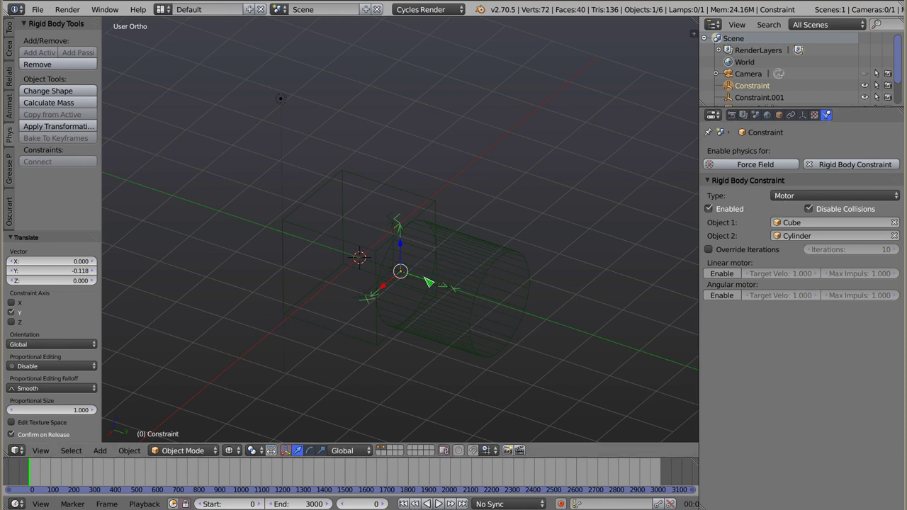
Rotate the hinge constraint -90° about X.
{"action": "right_click", "coordinate": [393, 226]}
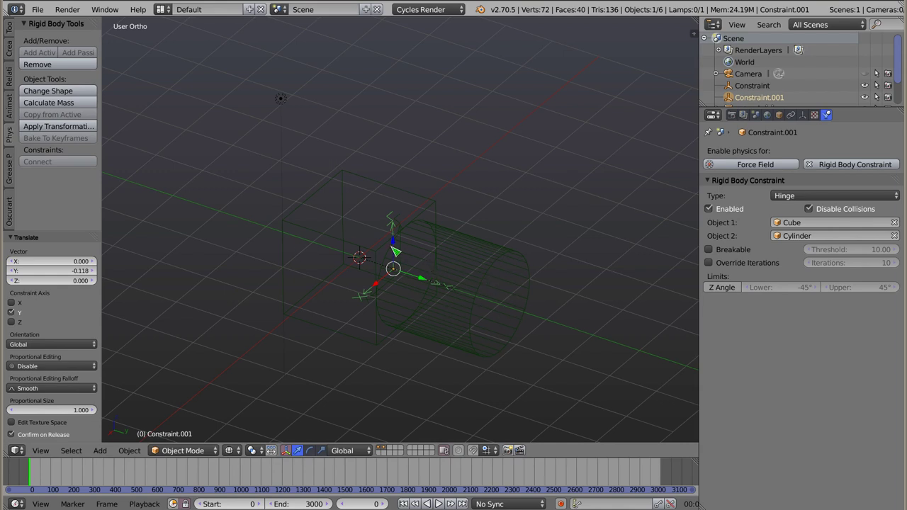
{"action": "key", "text": "r"}
{"action": "key", "text": "x"}
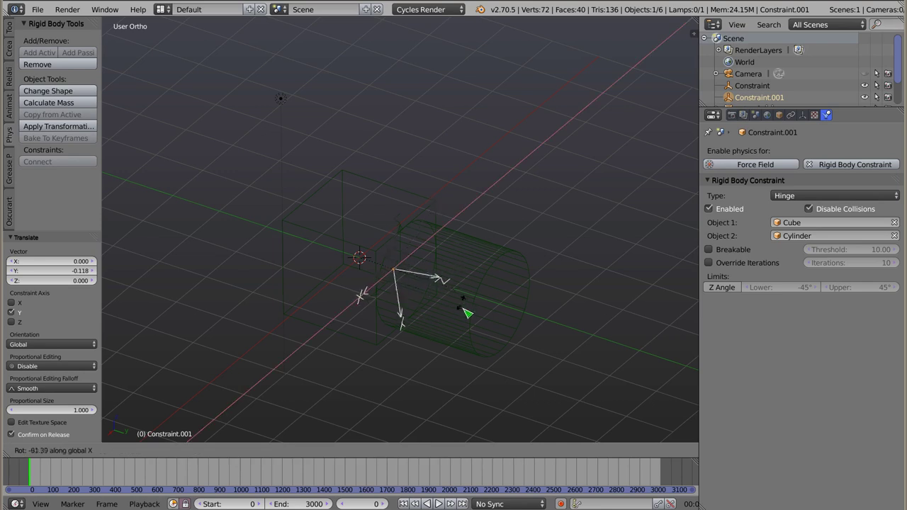
{"action": "key", "text": "Return"}
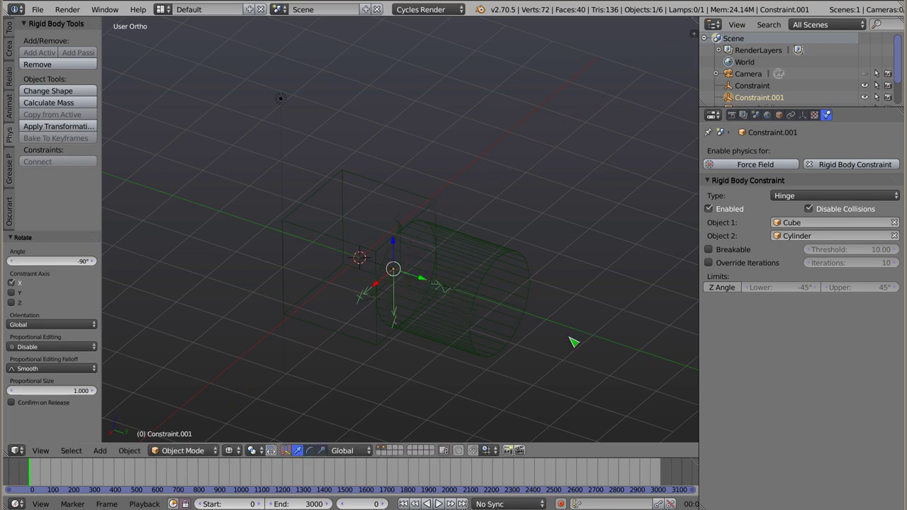
Play the simulation, toggling wireframe and solid shading to watch the cylinder.
{"action": "key", "text": "z"}
{"action": "key", "text": "alt+a"}
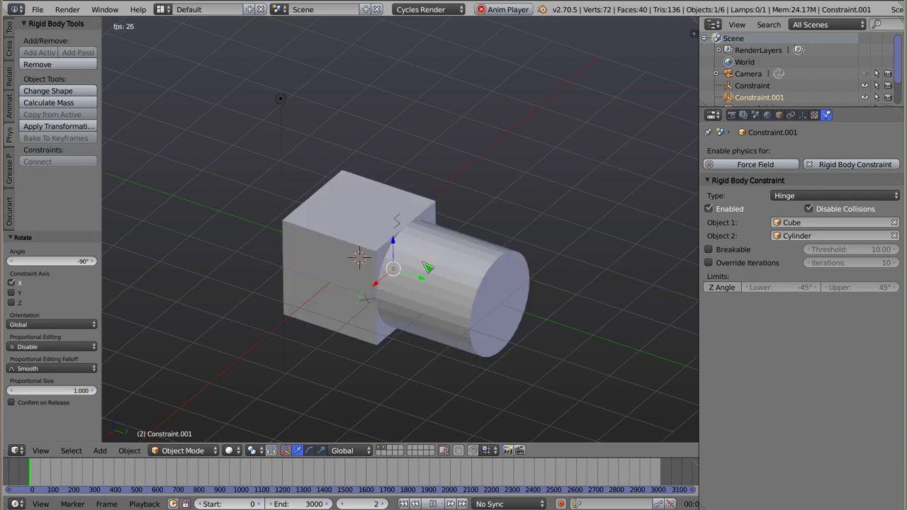
{"action": "scroll", "coordinate": [377, 263], "scroll_direction": "up", "scroll_amount": 1}
{"action": "scroll", "coordinate": [363, 244], "scroll_direction": "up", "scroll_amount": 1}
{"action": "scroll", "coordinate": [351, 212], "scroll_direction": "up", "scroll_amount": 1}
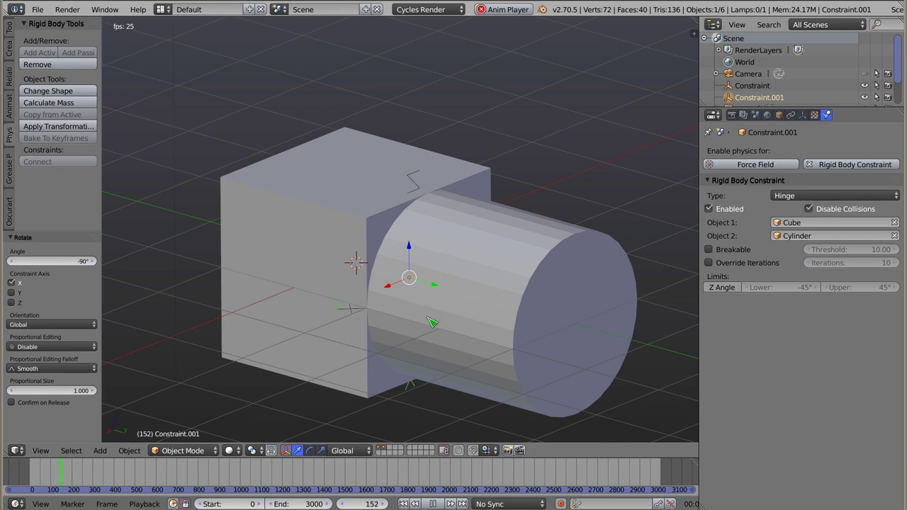
{"action": "key", "text": "z"}
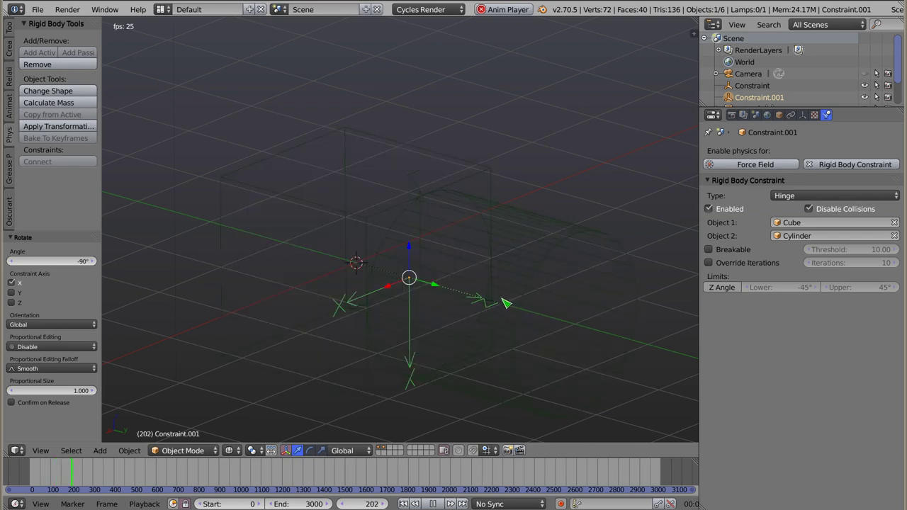
{"action": "key", "text": "z"}
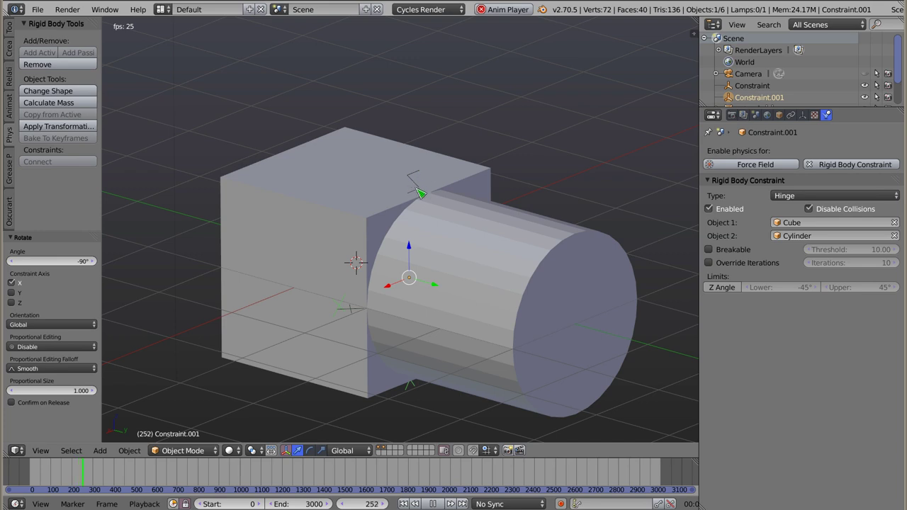
{"action": "right_click", "coordinate": [415, 183]}
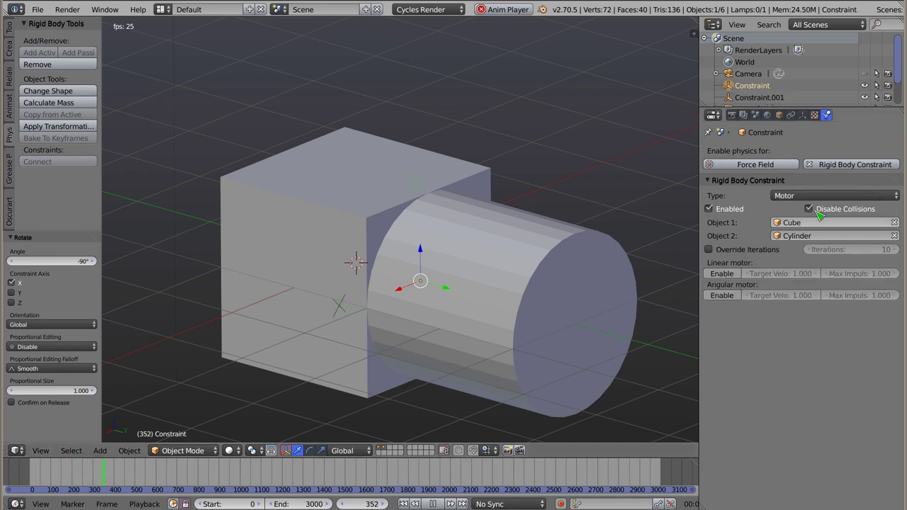
Enable the Motor constraint's angular motor (velocity 1.000, impulse 1.000) and replay from frame 0.
{"action": "left_click", "coordinate": [727, 295]}
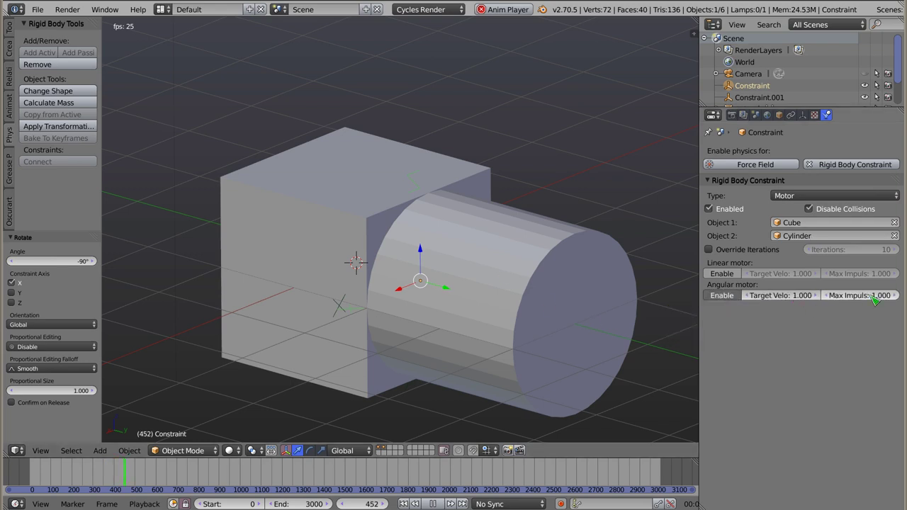
{"action": "key", "text": "Escape"}
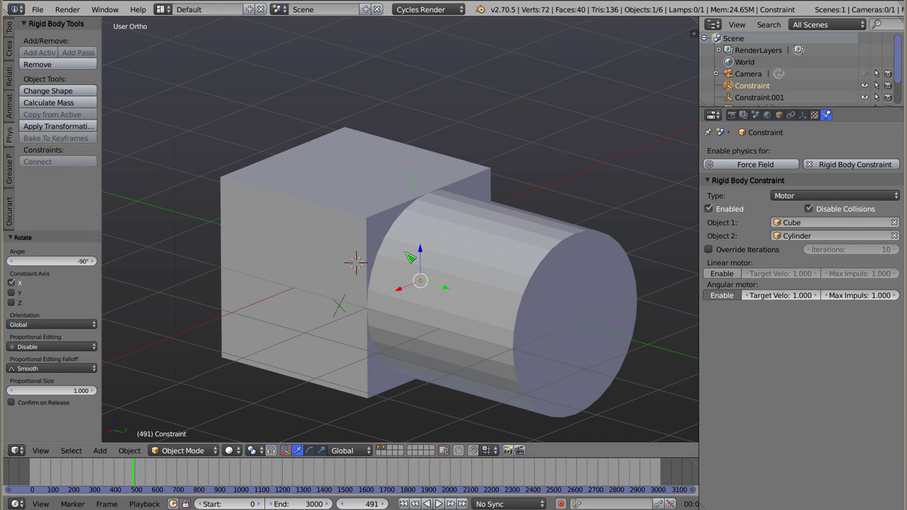
{"action": "key", "text": "alt+a"}
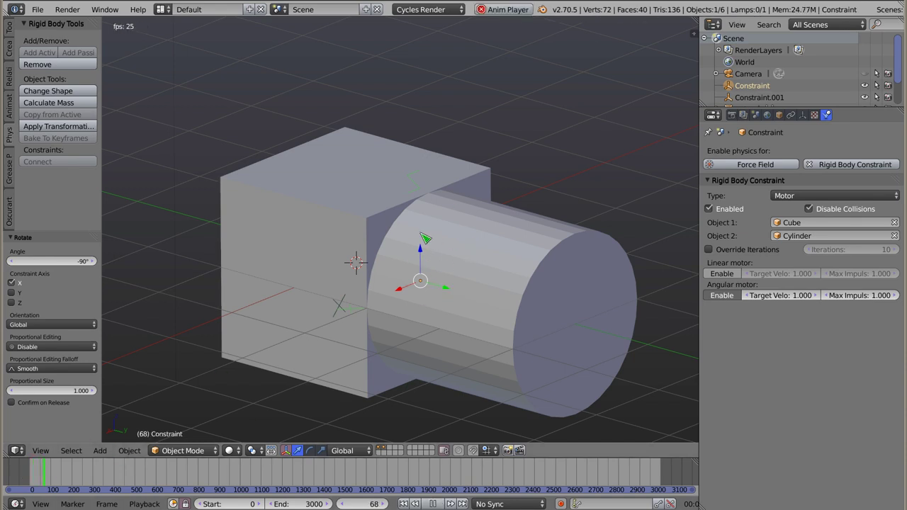
{"action": "key", "text": "Escape"}
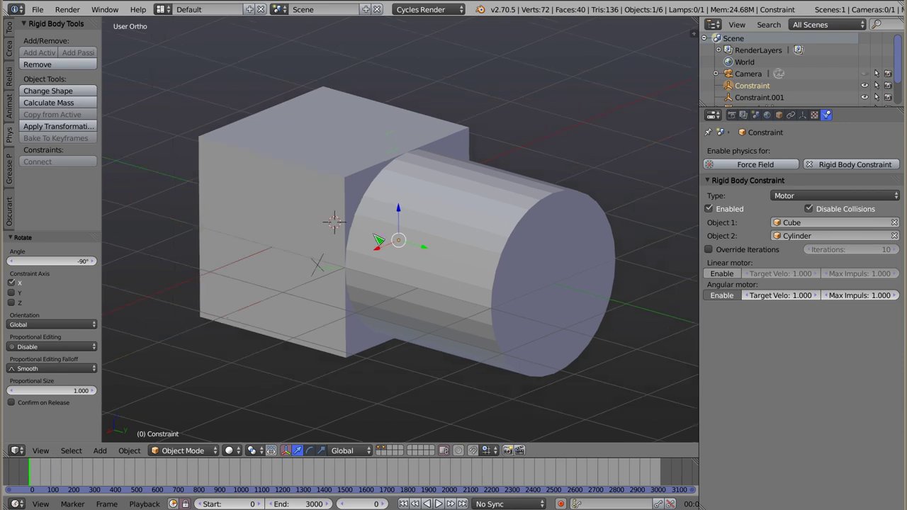
Rotate the hinge constraint 90° about Z.
{"action": "right_click", "coordinate": [317, 270]}
{"action": "key", "text": "r"}
{"action": "key", "text": "z"}
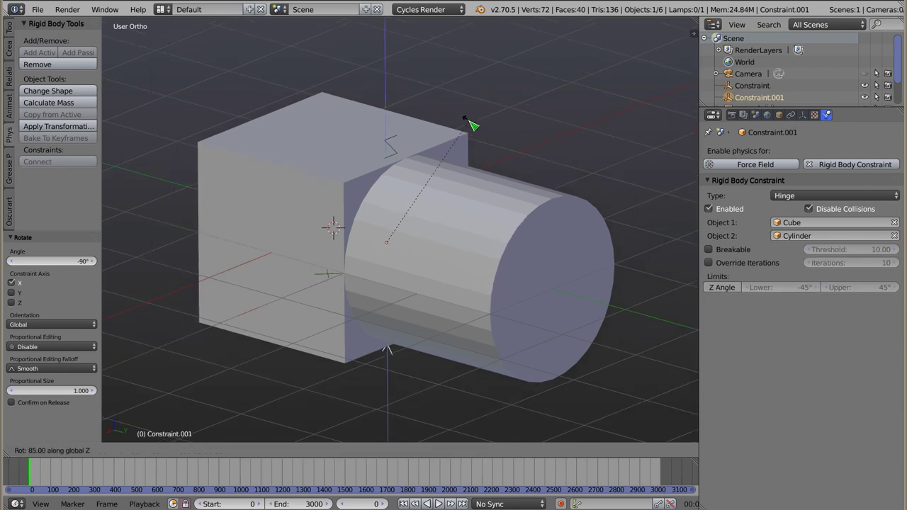
{"action": "left_click", "coordinate": [464, 118]}
{"action": "mouse_move", "coordinate": [412, 228]}
{"action": "middle_mouse_down"}
{"action": "mouse_move", "coordinate": [399, 247]}
{"action": "mouse_move", "coordinate": [432, 257]}
{"action": "middle_mouse_up"}
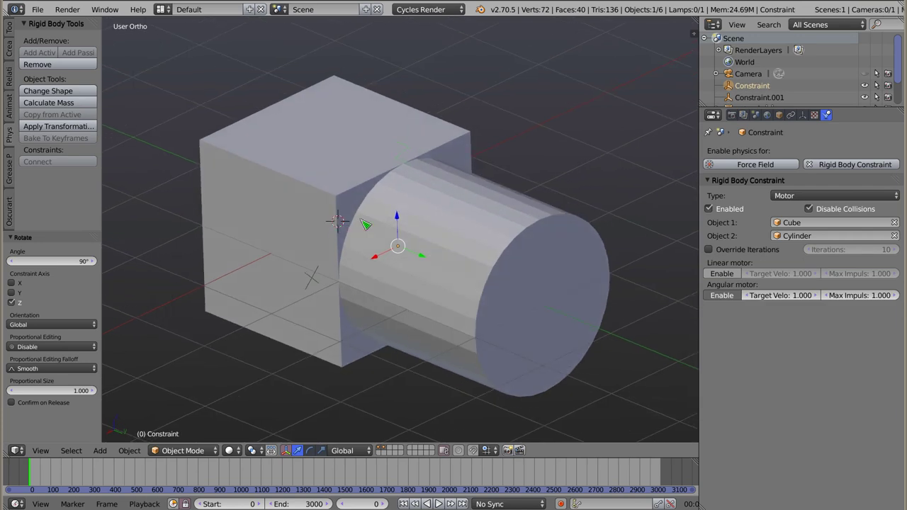
Move the cylinder to Y 1.089, away from the cube, and play the spinning simulation.
{"action": "right_click", "coordinate": [505, 298]}
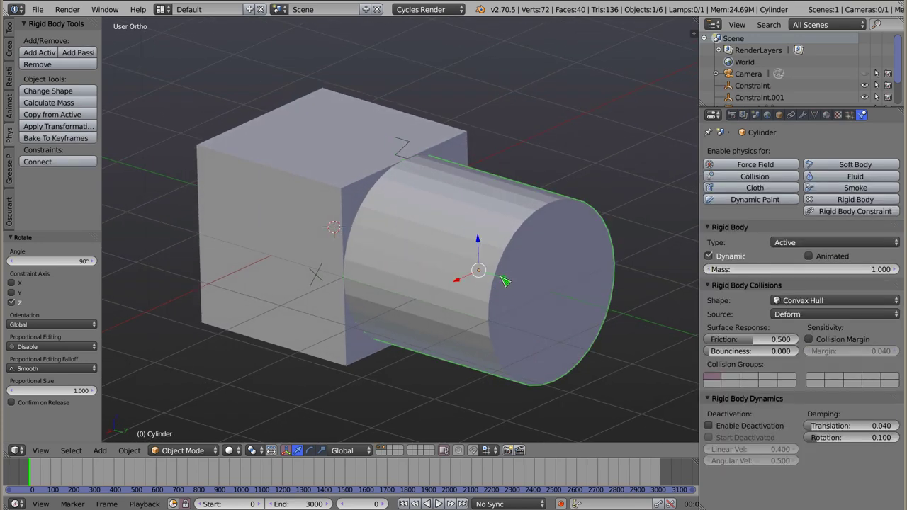
{"action": "left_click_drag", "start_coordinate": [504, 281], "coordinate": [587, 324]}
{"action": "mouse_move", "coordinate": [437, 286]}
{"action": "middle_mouse_down", "text": "shift"}
{"action": "mouse_move", "coordinate": [343, 242]}
{"action": "mouse_move", "coordinate": [354, 246]}
{"action": "middle_mouse_up", "text": "shift"}
{"action": "left_click_drag", "start_coordinate": [489, 264], "coordinate": [574, 290]}
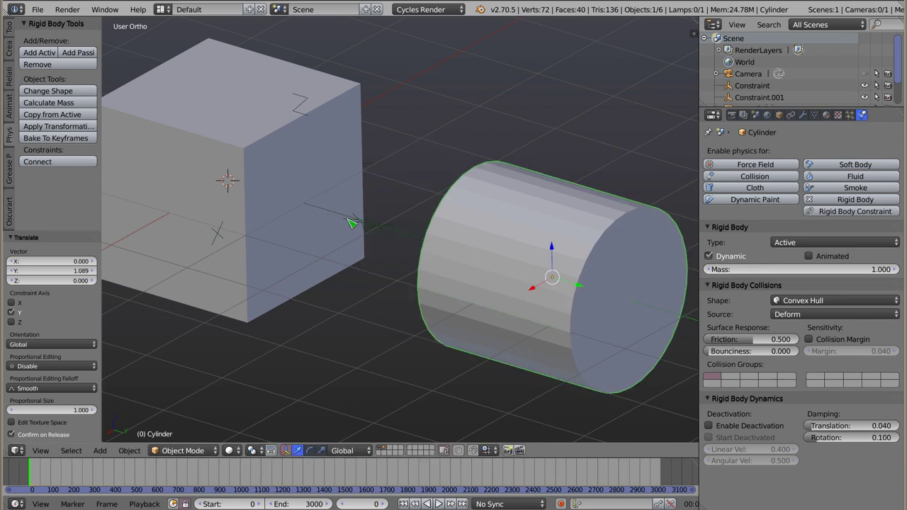
{"action": "right_click", "coordinate": [339, 218]}
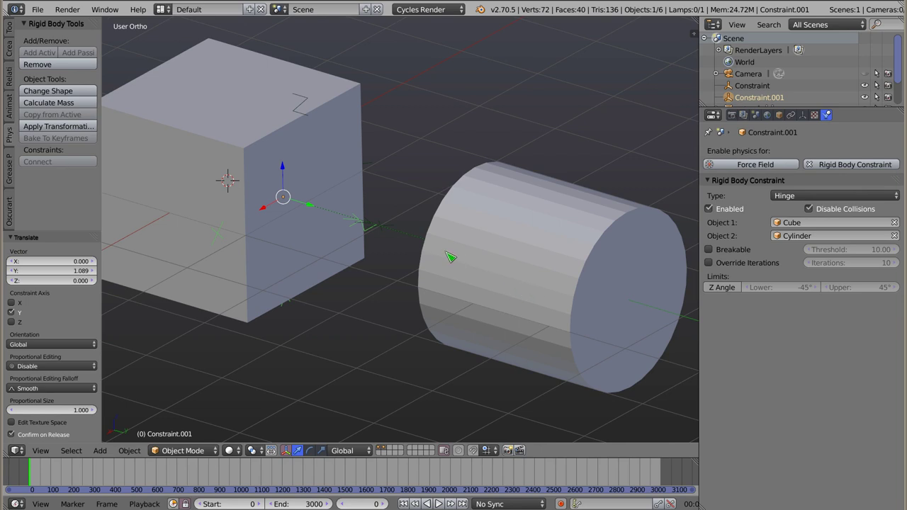
{"action": "right_click", "coordinate": [390, 234]}
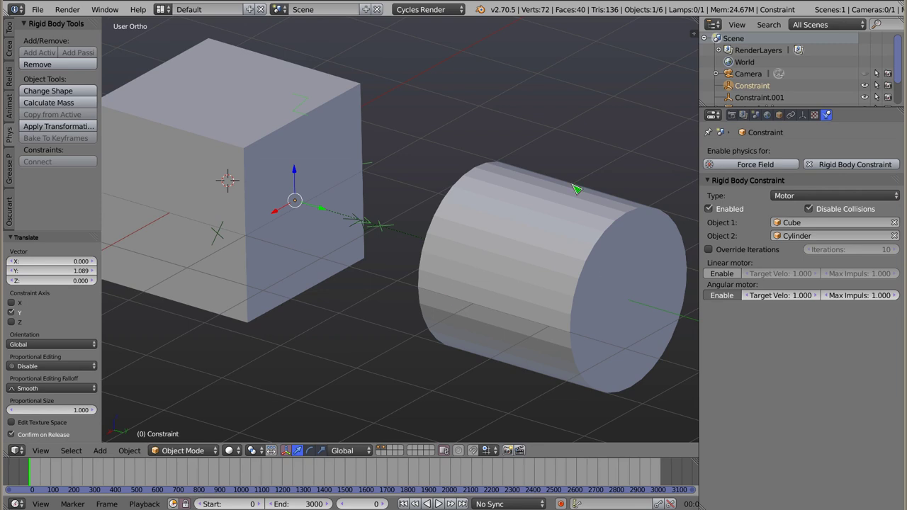
{"action": "key", "text": "alt+a"}
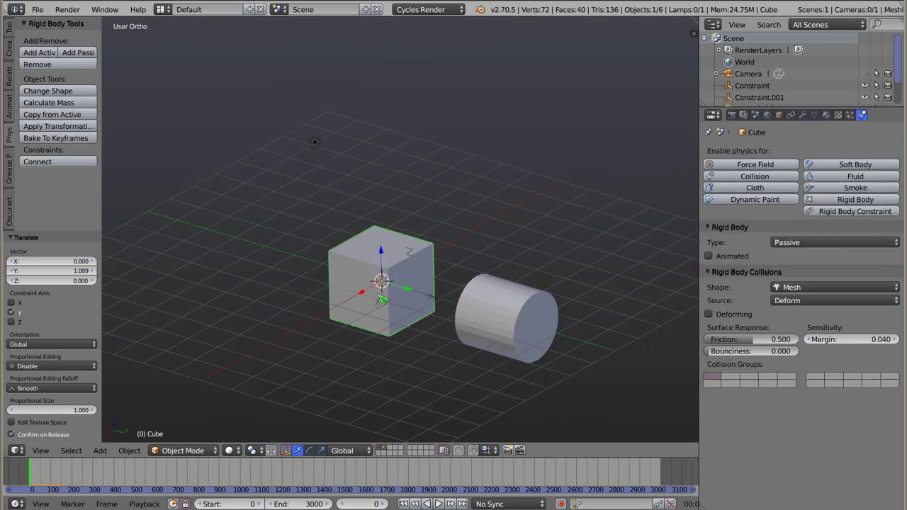
{"action": "key", "text": "alt+a"}
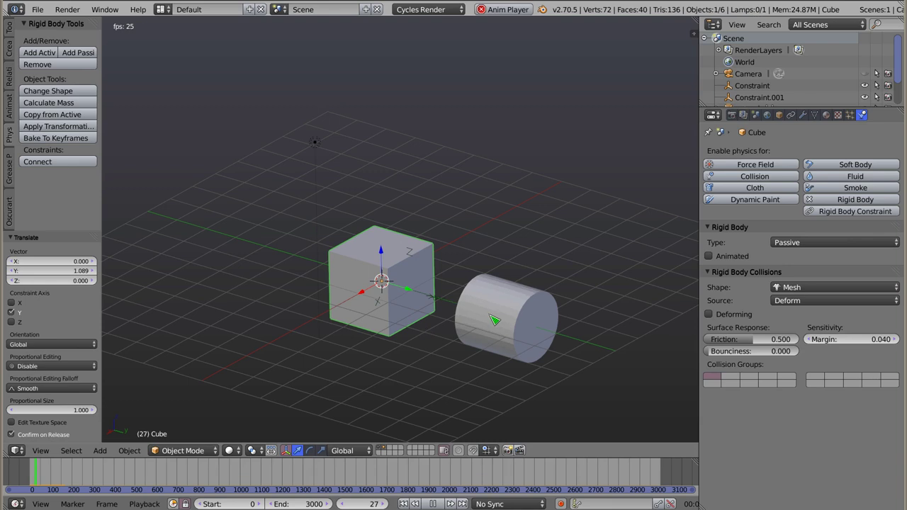
{"action": "key", "text": "r"}
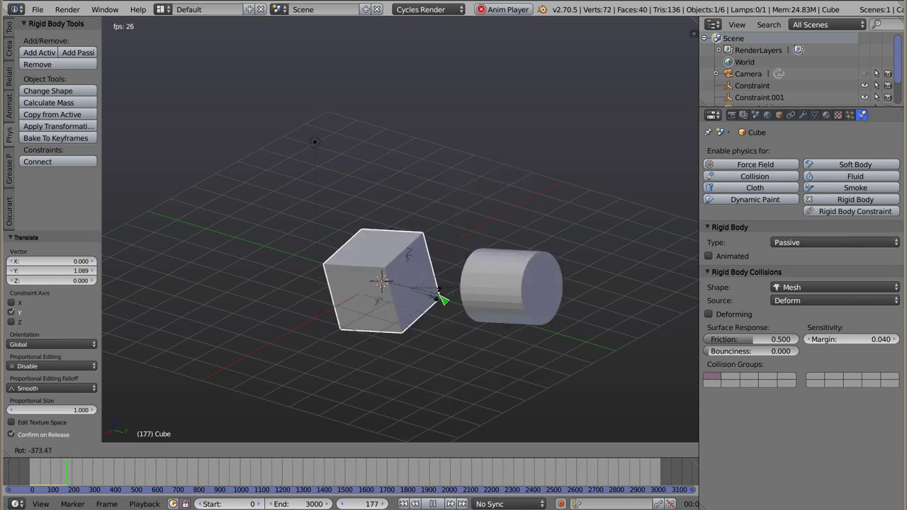
{"action": "key", "text": "z"}
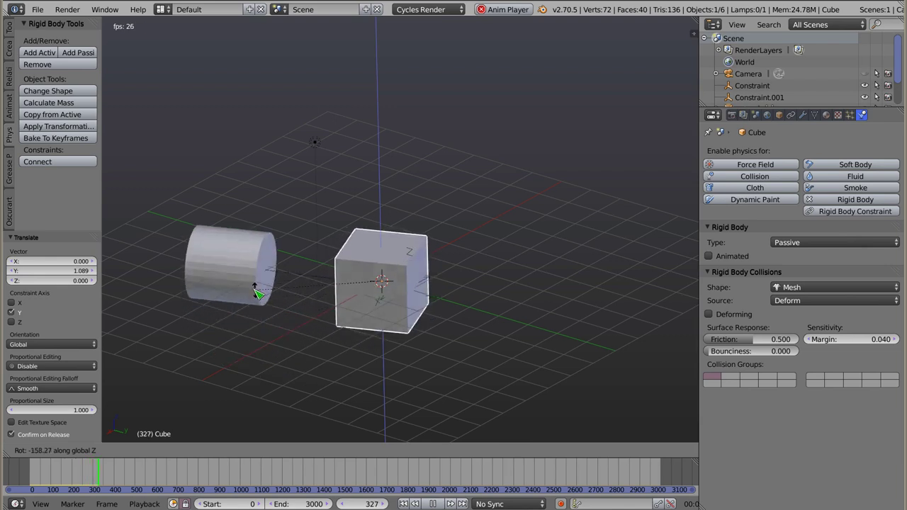
{"action": "right_click", "coordinate": [337, 253]}
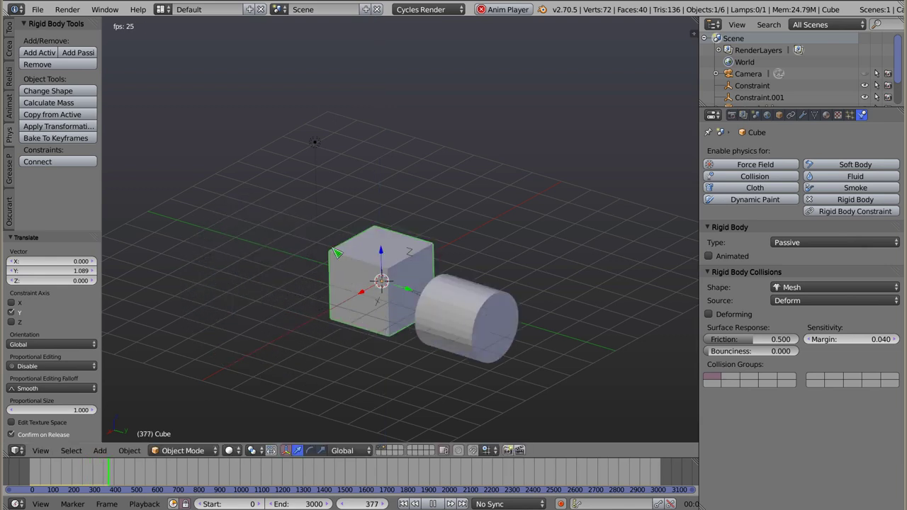
{"action": "right_click", "coordinate": [461, 340]}
{"action": "key", "text": "Escape"}
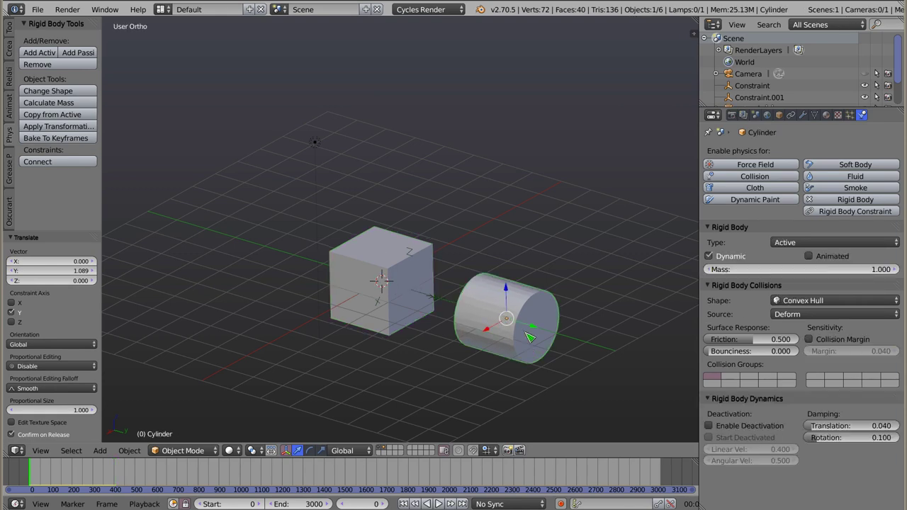
Move the cylinder -0.300 along Y so it sits against the side of the cube.
{"action": "key", "text": "g"}
{"action": "key", "text": "y"}
{"action": "left_click", "coordinate": [475, 311]}
{"action": "mouse_move", "coordinate": [342, 271]}
{"action": "middle_mouse_down"}
{"action": "mouse_move", "coordinate": [383, 285]}
{"action": "mouse_move", "coordinate": [393, 267]}
{"action": "middle_mouse_up"}
{"action": "key", "text": "g"}
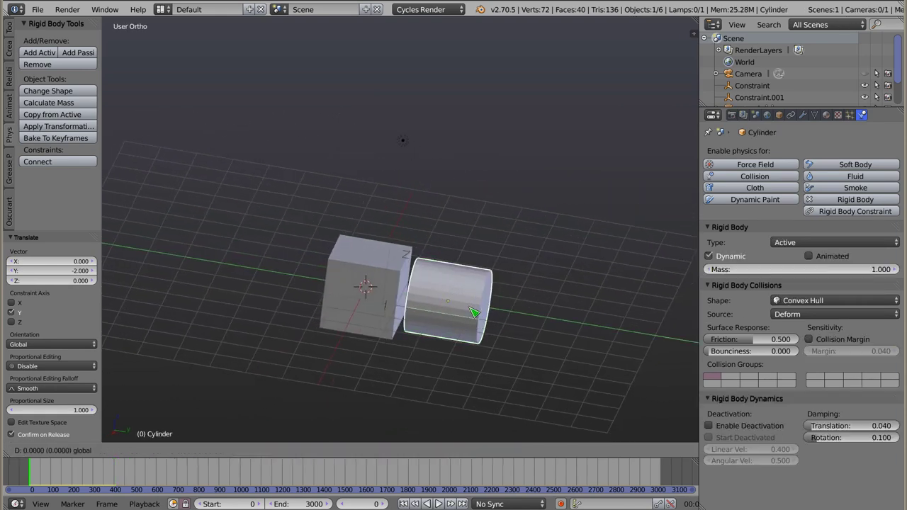
{"action": "left_click", "coordinate": [464, 312]}
{"action": "mouse_move", "coordinate": [381, 348]}
{"action": "middle_mouse_down"}
{"action": "mouse_move", "coordinate": [421, 227]}
{"action": "mouse_move", "coordinate": [421, 292]}
{"action": "middle_mouse_up"}
Play the simulation to frame 149 to check the wheel, then rewind.
{"action": "key", "text": "alt+a"}
{"action": "scroll", "coordinate": [422, 292], "scroll_direction": "up", "scroll_amount": 1}
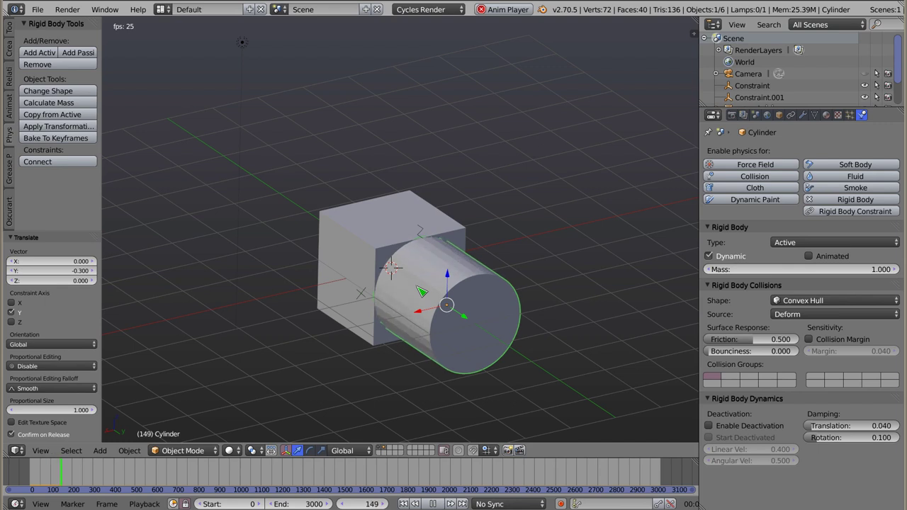
{"action": "key", "text": "Escape"}
Deselect all, then box-select the cylinder and its related objects in front view.
{"action": "key", "text": "a"}
{"action": "key", "text": "b"}
{"action": "left_click_drag", "start_coordinate": [283, 162], "coordinate": [588, 425]}
{"action": "key", "text": "KP_1"}
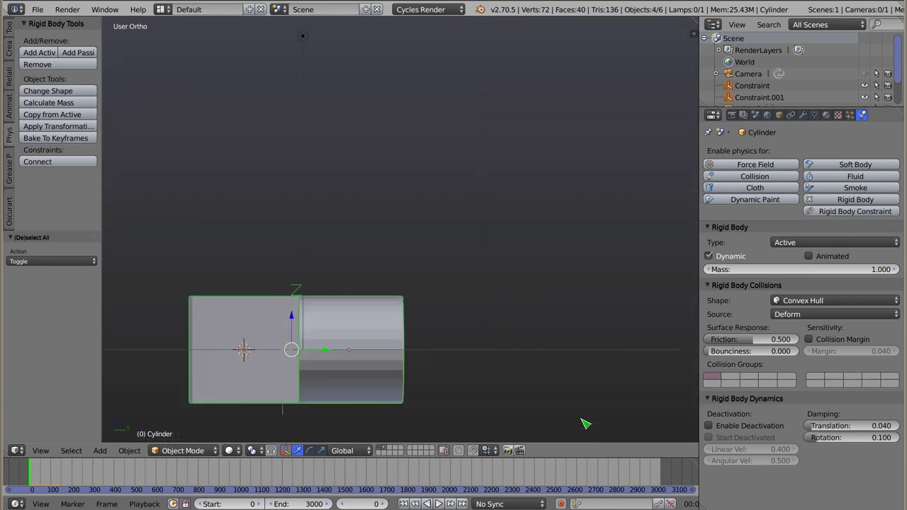
In front view, duplicate the cylinder at 2-unit X offsets into five wheels along the body.
{"action": "middle_click_drag", "start_coordinate": [316, 259], "coordinate": [411, 145], "text": "shift"}
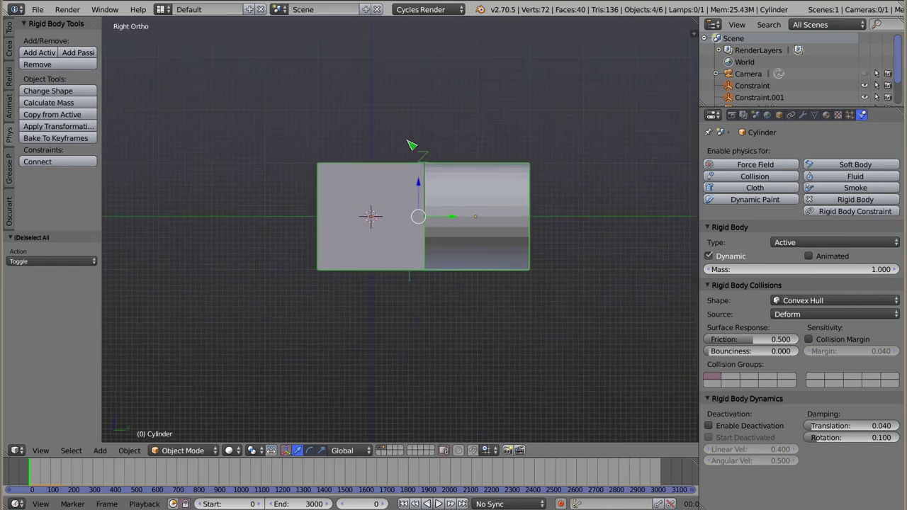
{"action": "key", "text": "KP_1"}
{"action": "key", "text": "shift+d"}
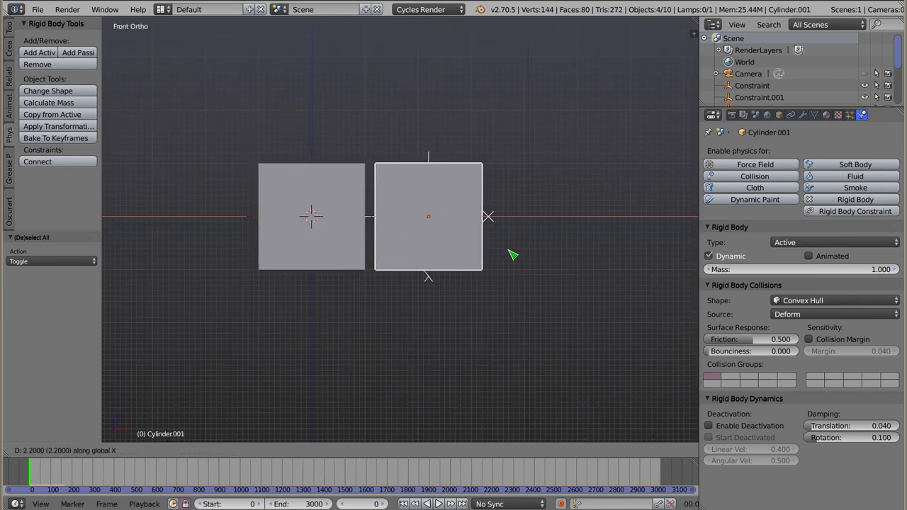
{"action": "key", "text": "x"}
{"action": "key", "text": "2"}
{"action": "key", "text": "Return"}
{"action": "key", "text": "shift+d"}
{"action": "left_click", "coordinate": [612, 255]}
{"action": "key", "text": "shift+d"}
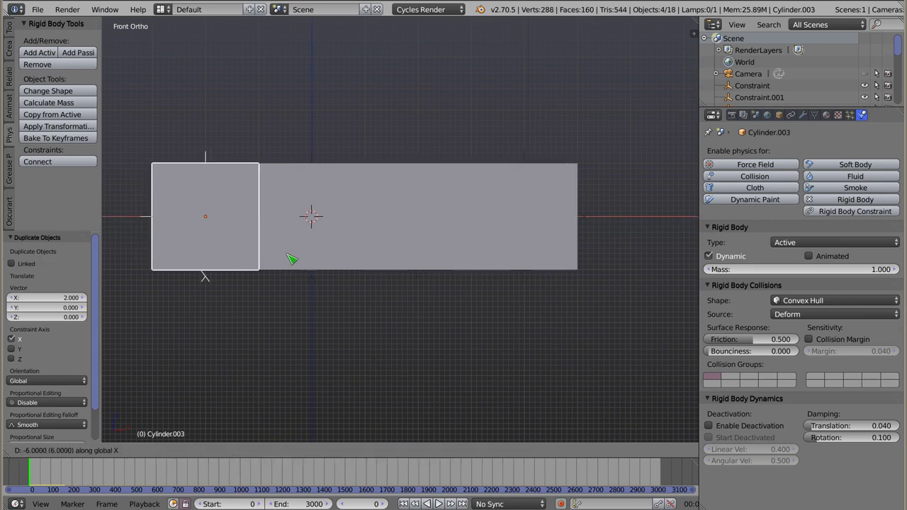
{"action": "left_click", "coordinate": [293, 257]}
{"action": "middle_click_drag", "start_coordinate": [304, 219], "coordinate": [591, 228], "text": "shift"}
{"action": "key", "text": "shift+d"}
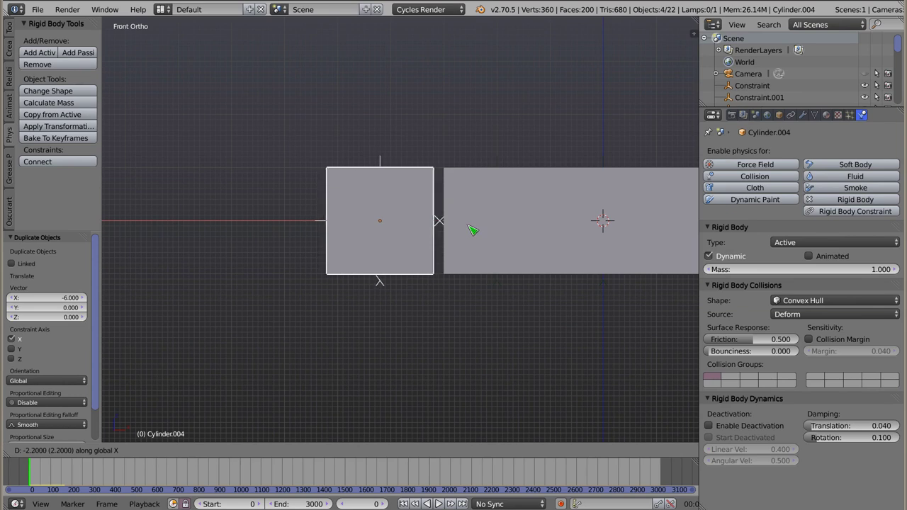
{"action": "left_click", "coordinate": [482, 229]}
Select all five cylinder wheels in a 3D view.
{"action": "mouse_move", "coordinate": [503, 210]}
{"action": "middle_mouse_down"}
{"action": "mouse_move", "coordinate": [392, 166]}
{"action": "mouse_move", "coordinate": [387, 203]}
{"action": "middle_mouse_up"}
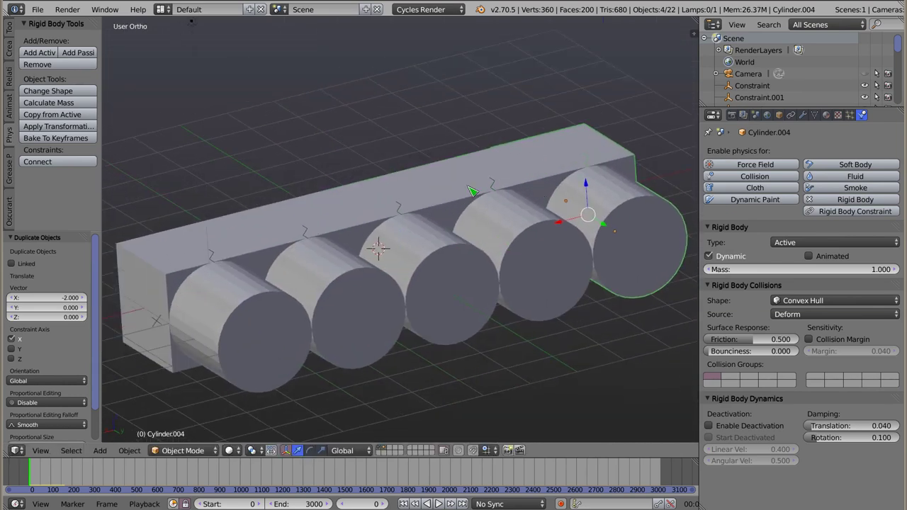
{"action": "middle_click_drag", "start_coordinate": [418, 175], "coordinate": [367, 128]}
{"action": "left_click", "coordinate": [281, 280]}
{"action": "left_click", "coordinate": [343, 267], "text": "shift"}
{"action": "left_click", "coordinate": [471, 241], "text": "shift"}
{"action": "left_click", "coordinate": [517, 211], "text": "shift"}
{"action": "left_click", "coordinate": [602, 202], "text": "shift"}
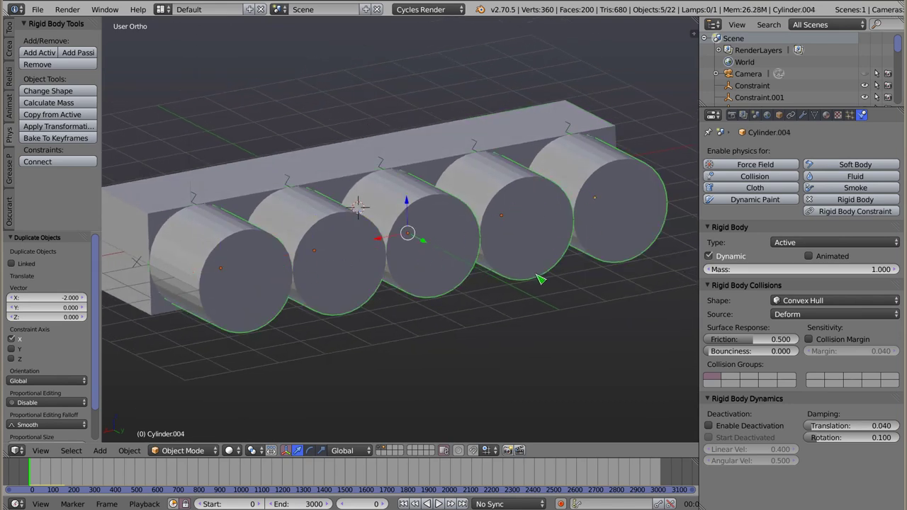
Stretch the five wheels 2.939 along Y and shift them 2.097 along Y.
{"action": "key", "text": "s"}
{"action": "key", "text": "y"}
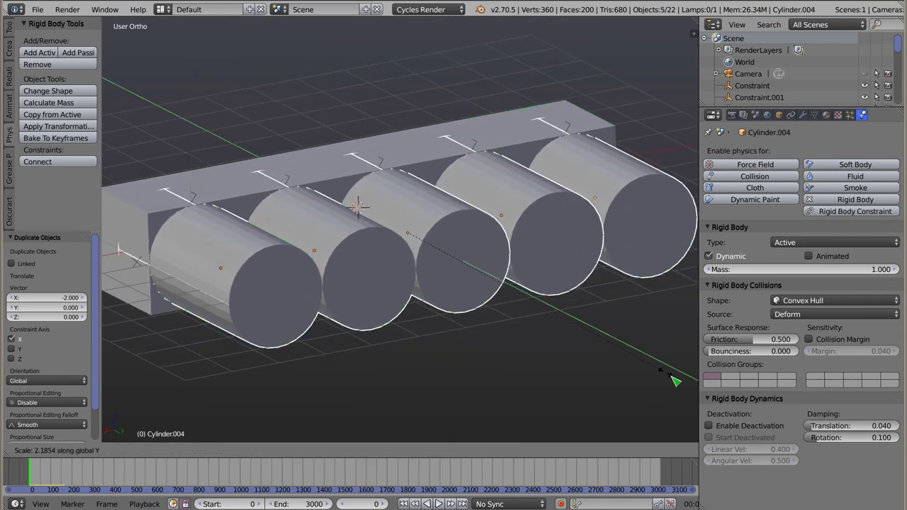
{"action": "left_click", "coordinate": [168, 419]}
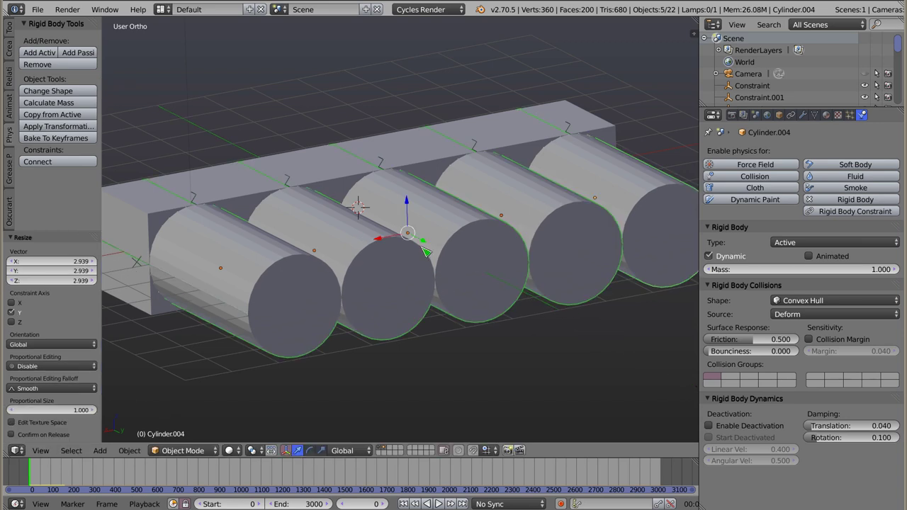
{"action": "left_click_drag", "start_coordinate": [425, 251], "coordinate": [464, 303]}
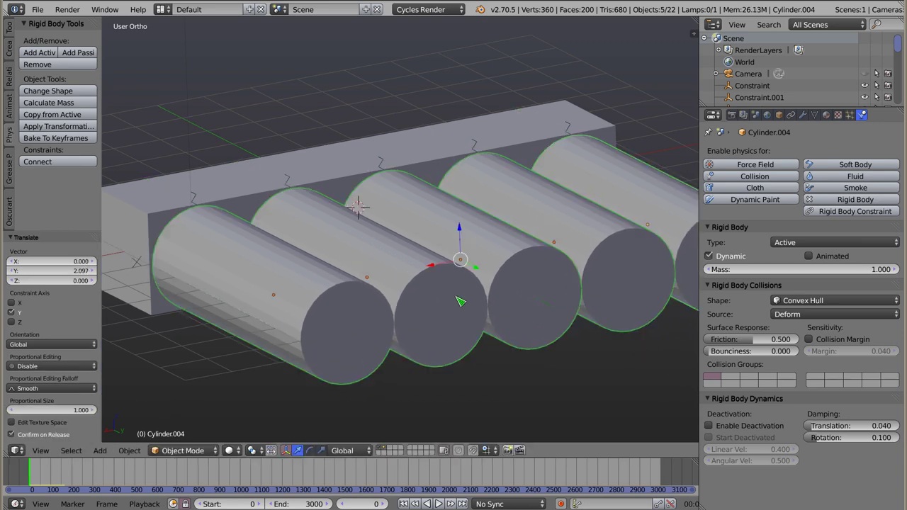
{"action": "scroll", "coordinate": [460, 302], "scroll_direction": "down", "scroll_amount": 3}
Add a cube above the wheels, scale it to 1.589, and make it an active rigid body.
{"action": "key", "text": "shift+a"}
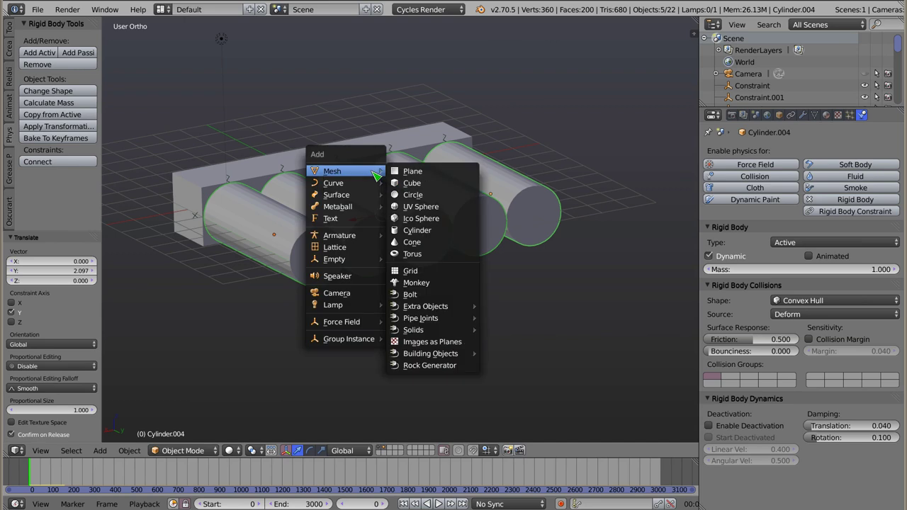
{"action": "left_click", "coordinate": [414, 181]}
{"action": "key", "text": "g"}
{"action": "left_click", "coordinate": [383, 74]}
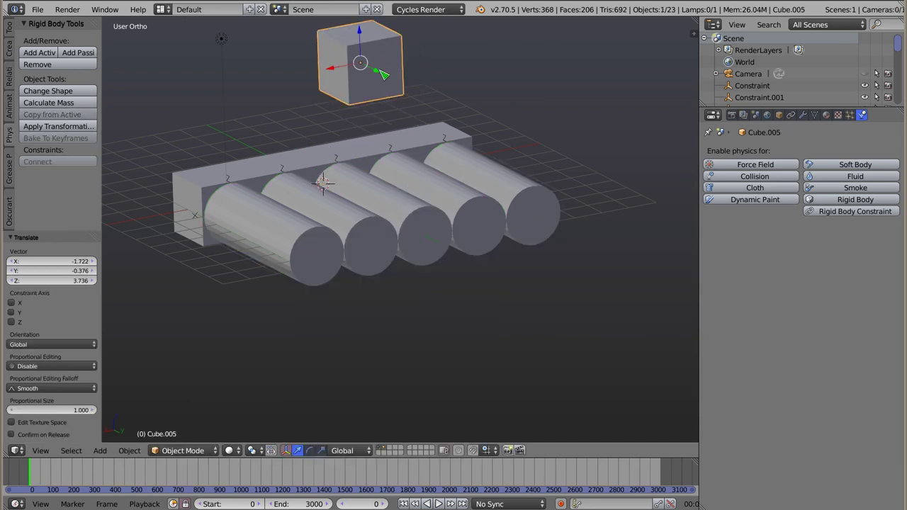
{"action": "key", "text": "g"}
{"action": "key", "text": "s"}
{"action": "left_click", "coordinate": [480, 163]}
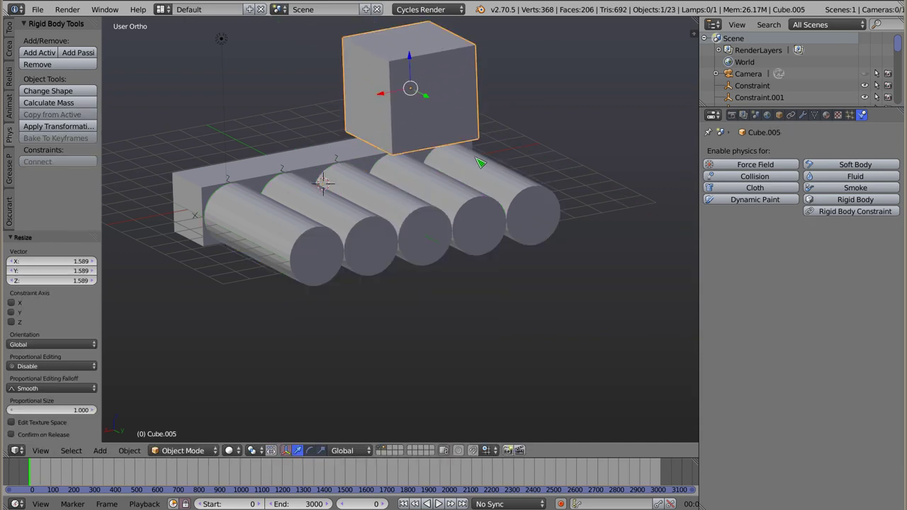
{"action": "mouse_move", "coordinate": [383, 83]}
{"action": "middle_mouse_down"}
{"action": "mouse_move", "coordinate": [270, 181]}
{"action": "mouse_move", "coordinate": [330, 242]}
{"action": "middle_mouse_up"}
{"action": "left_click", "coordinate": [39, 53]}
Slide the cube along the body's X length during a test drop, then rewind to frame 0.
{"action": "key", "text": "alt+a"}
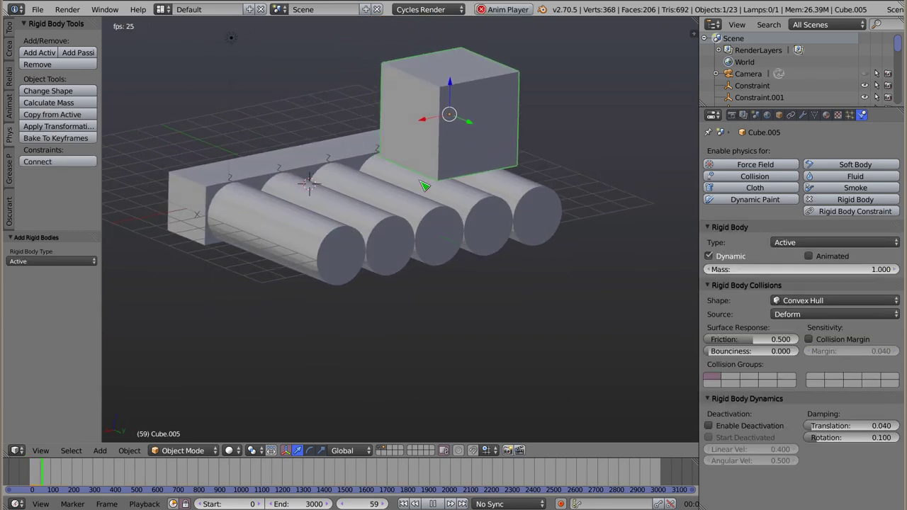
{"action": "left_click_drag", "start_coordinate": [488, 117], "coordinate": [292, 167]}
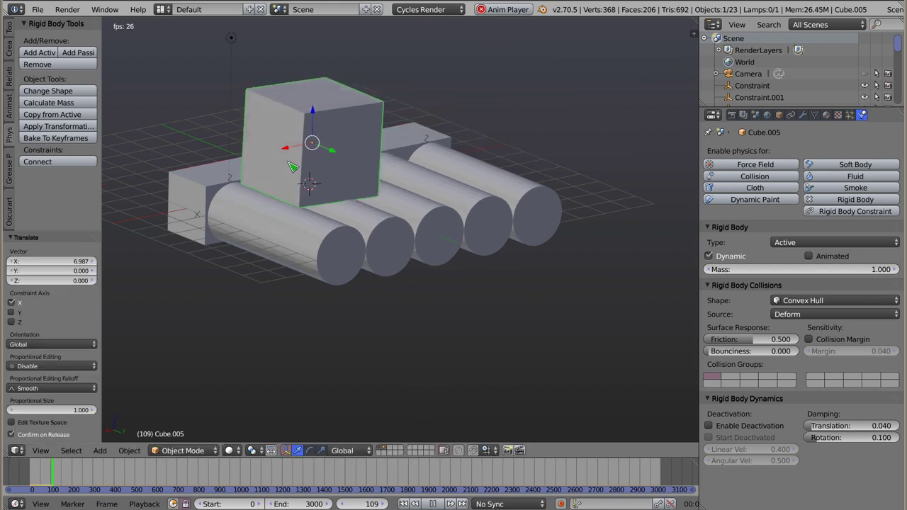
{"action": "mouse_move", "coordinate": [437, 289]}
{"action": "middle_mouse_down"}
{"action": "mouse_move", "coordinate": [335, 318]}
{"action": "mouse_move", "coordinate": [366, 215]}
{"action": "mouse_move", "coordinate": [338, 218]}
{"action": "middle_mouse_up"}
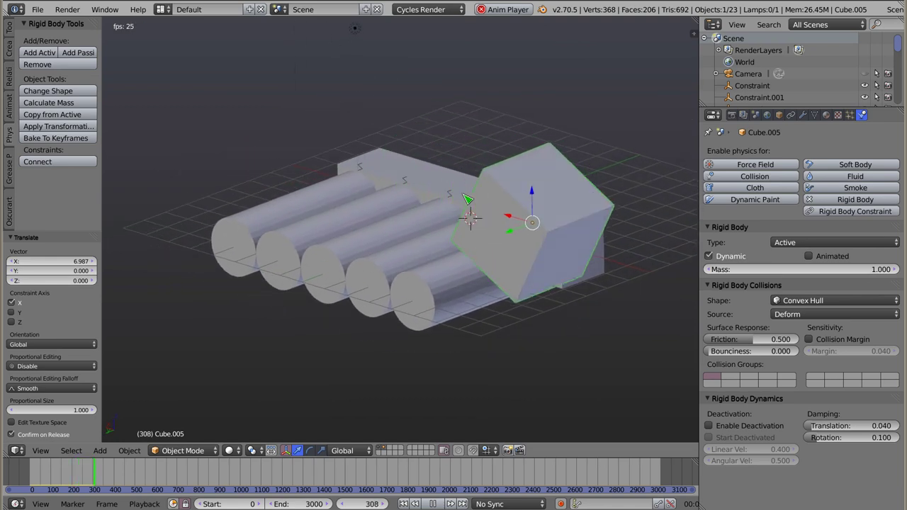
{"action": "key", "text": "Escape"}
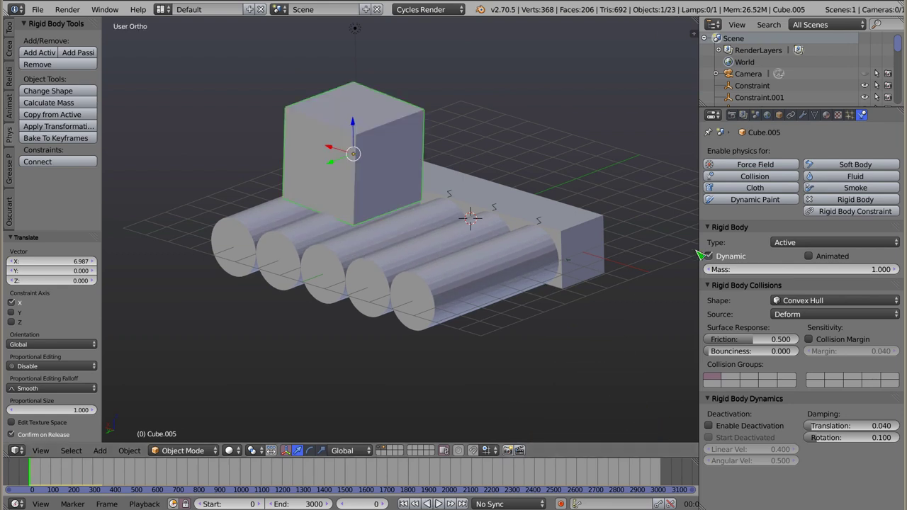